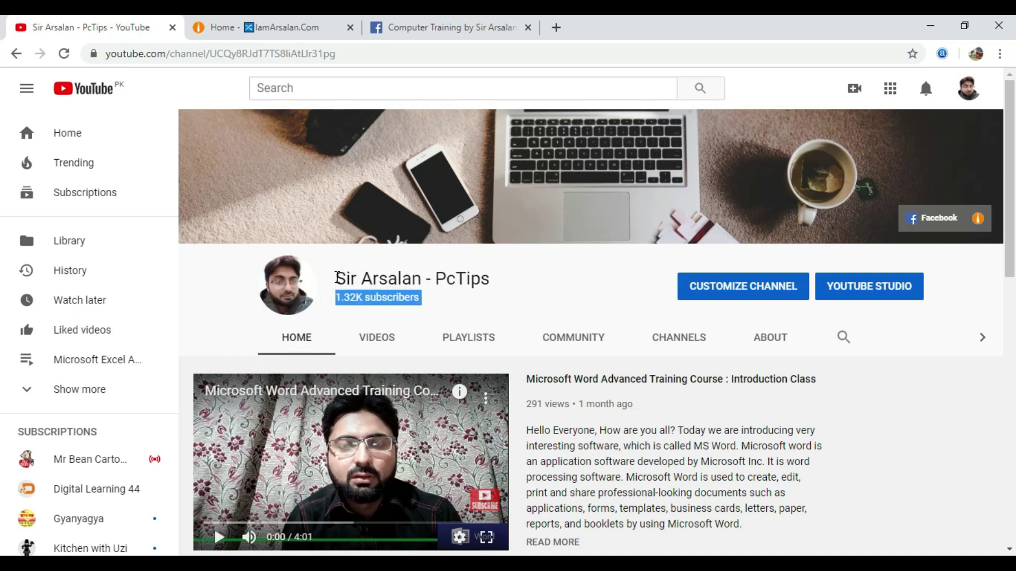
# Step: Open the Student Registration page on the training website and review its course links, gift list, certificate rules and enrollment form
pyautogui.click(254, 22)
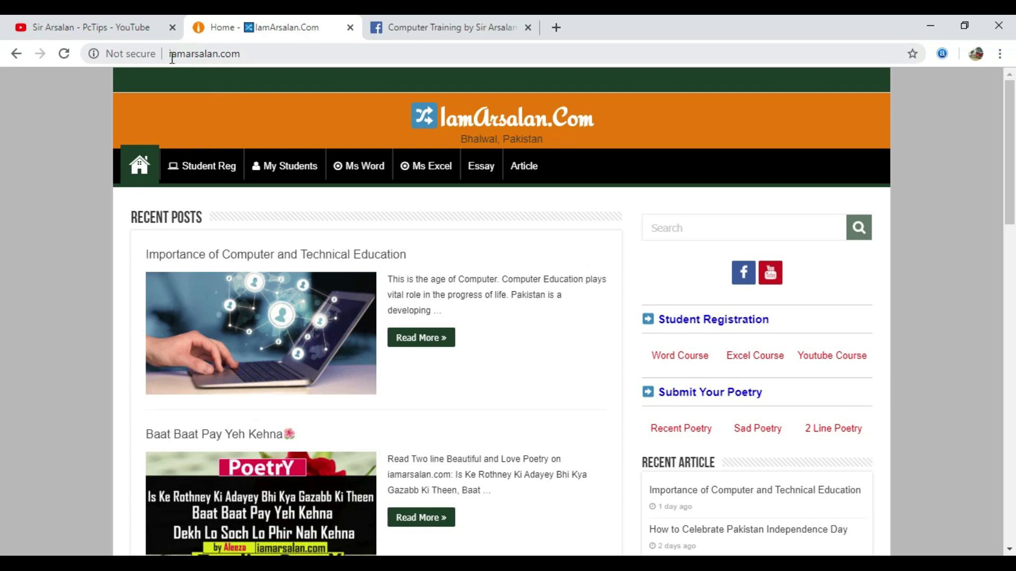
pyautogui.click(700, 327)
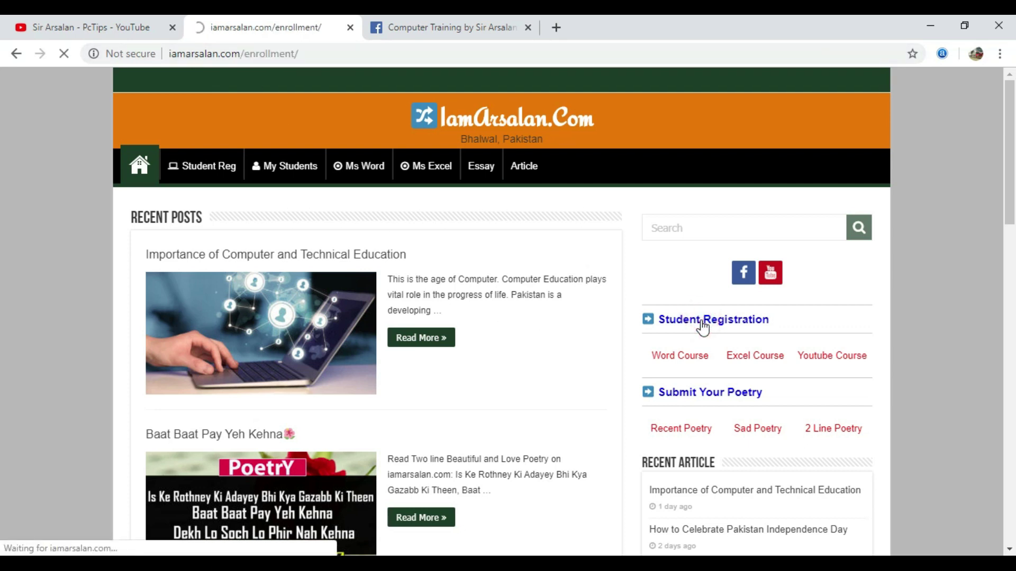
pyautogui.scroll(-5, 364, 323)
pyautogui.scroll(-10, 364, 323)
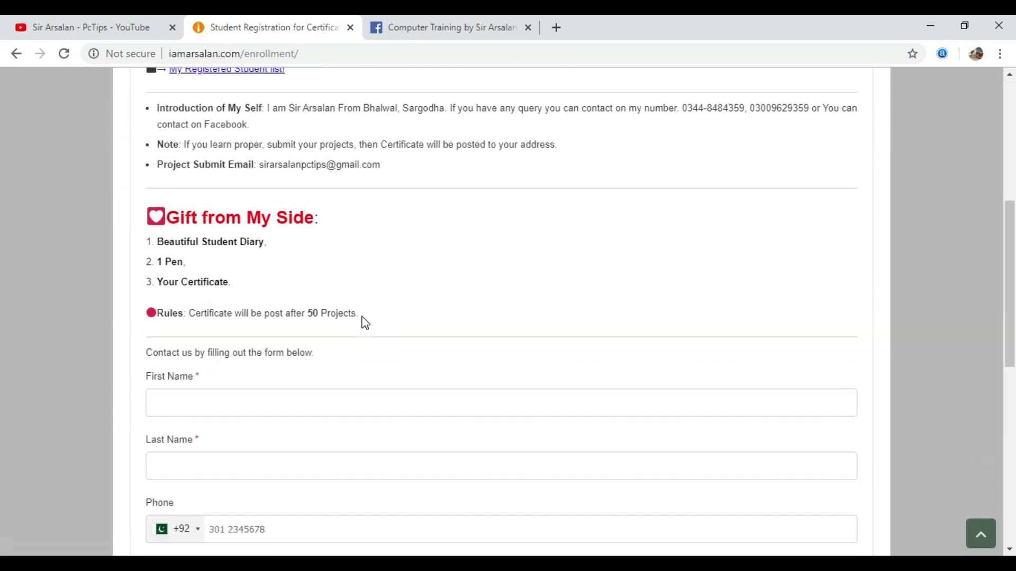
pyautogui.scroll(13, 364, 324)
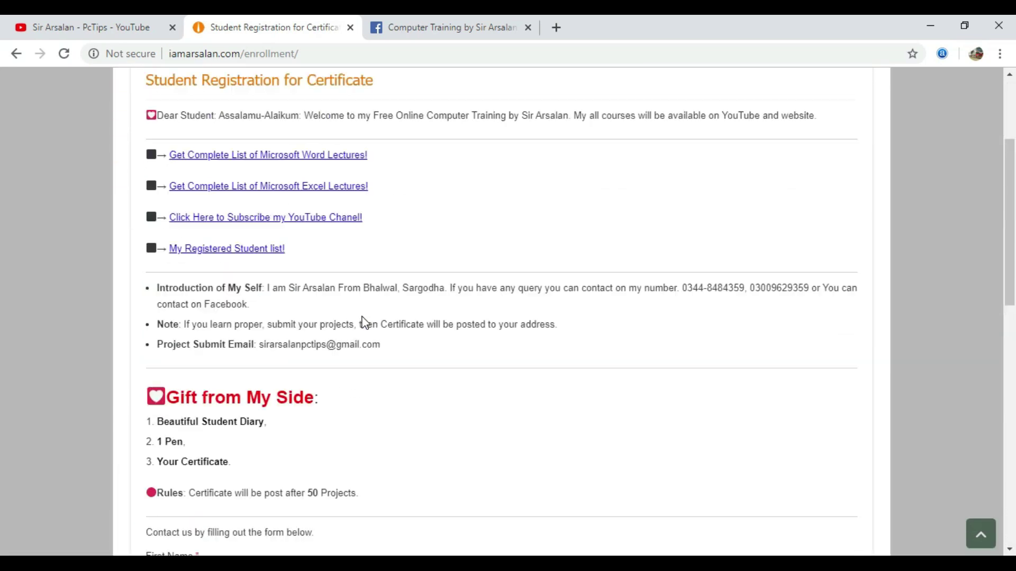
pyautogui.scroll(-7, 364, 323)
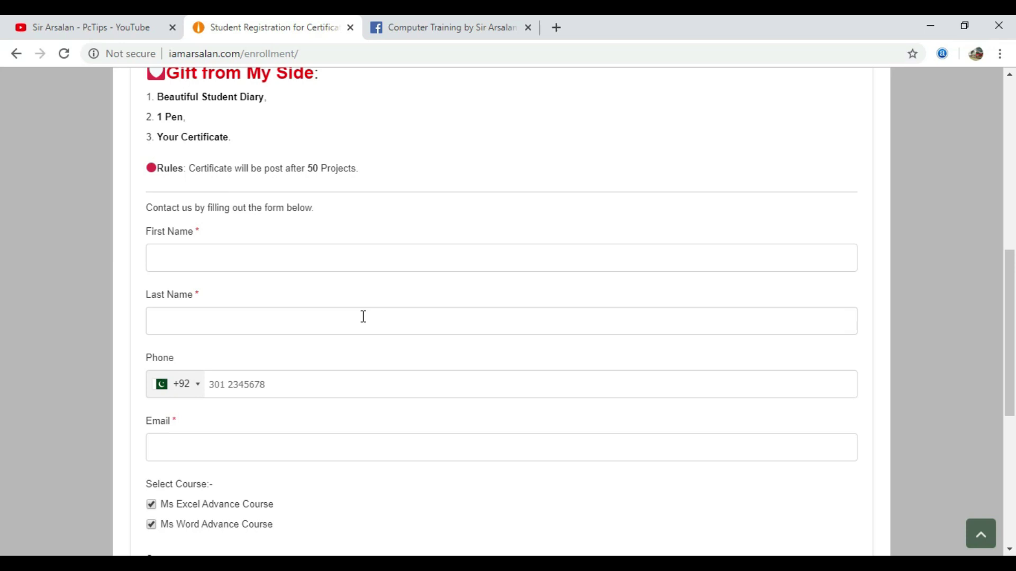
pyautogui.scroll(9, 363, 316)
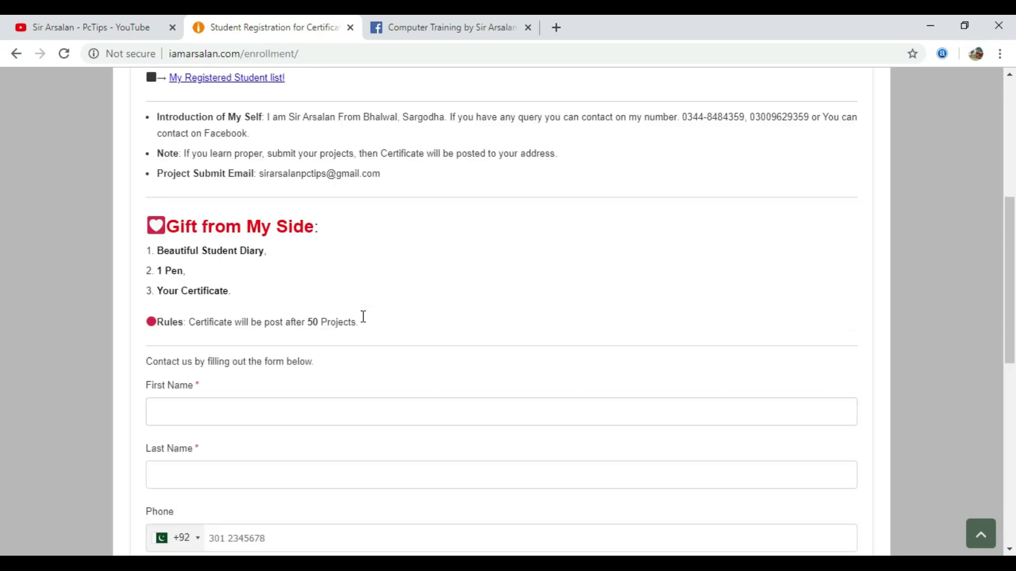
pyautogui.scroll(-1, 363, 323)
# Step: View the computer training Facebook page, close the browser and switch to the Excel workbook 123
pyautogui.click(441, 16)
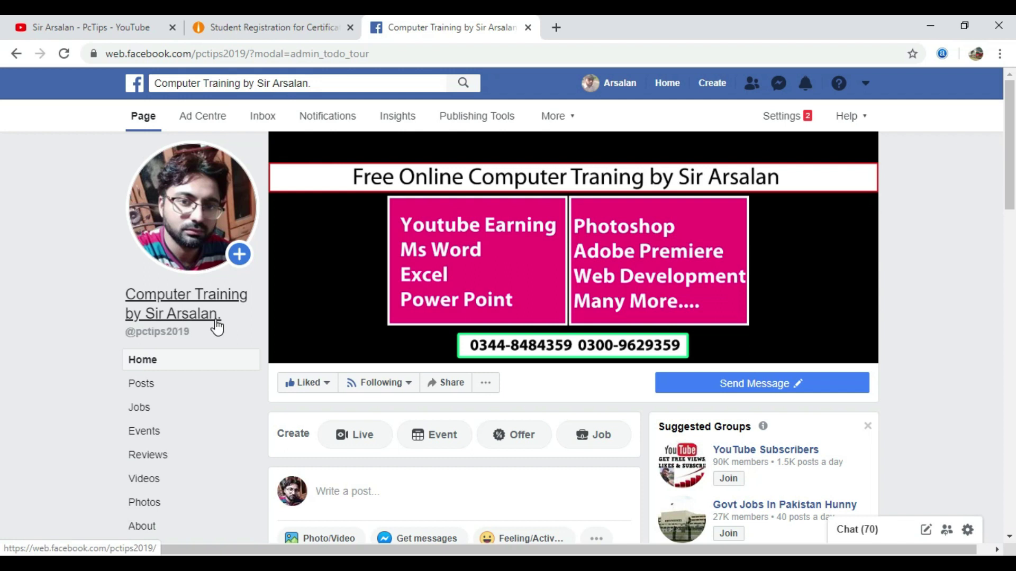
pyautogui.click(996, 35)
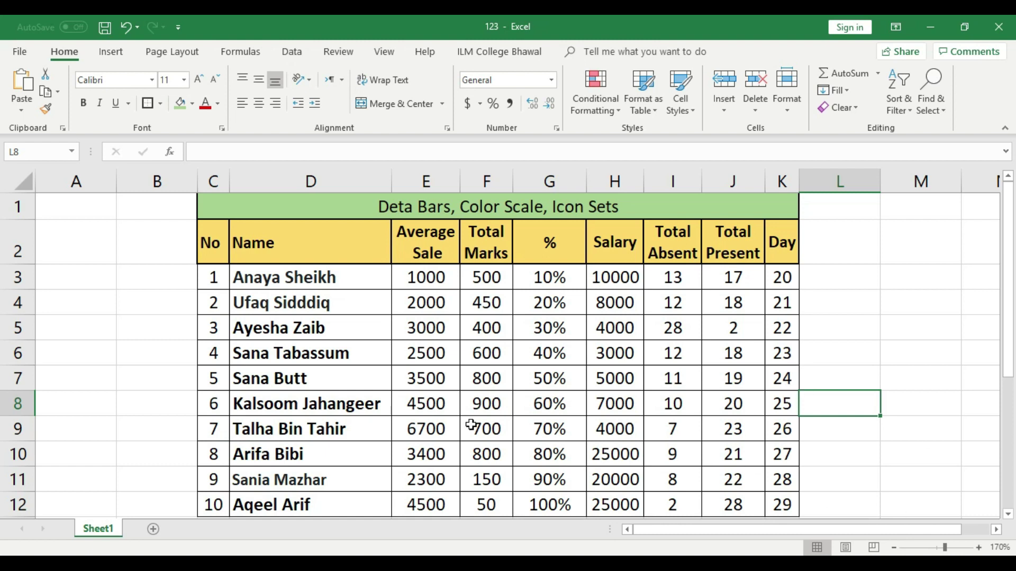
# Step: Examine the table's data columns one by one, from Name and Average Sale through Total Absent, Total Present and Day
pyautogui.moveTo(313, 284); pyautogui.dragTo(313, 495)
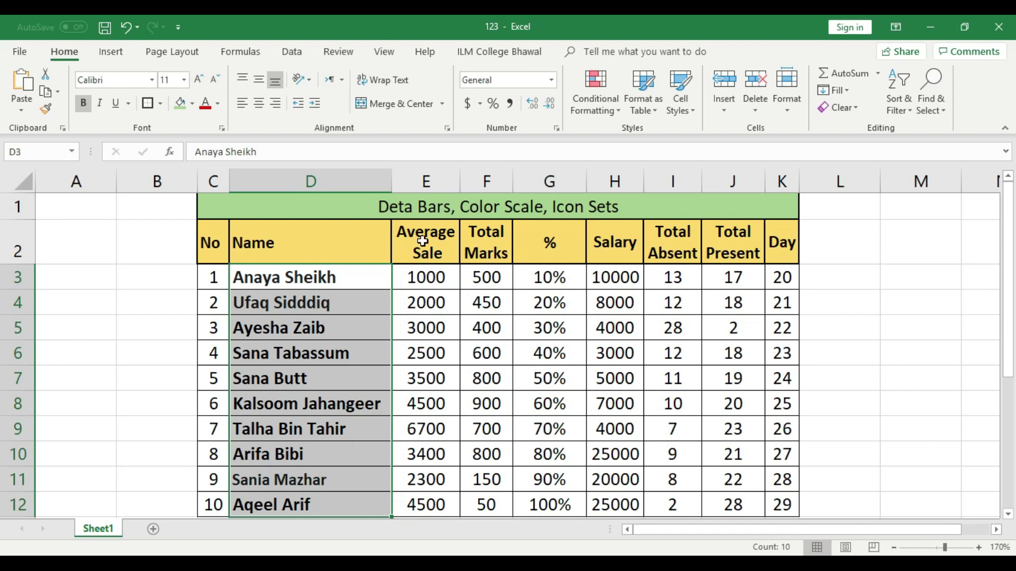
pyautogui.moveTo(447, 279); pyautogui.dragTo(439, 500)
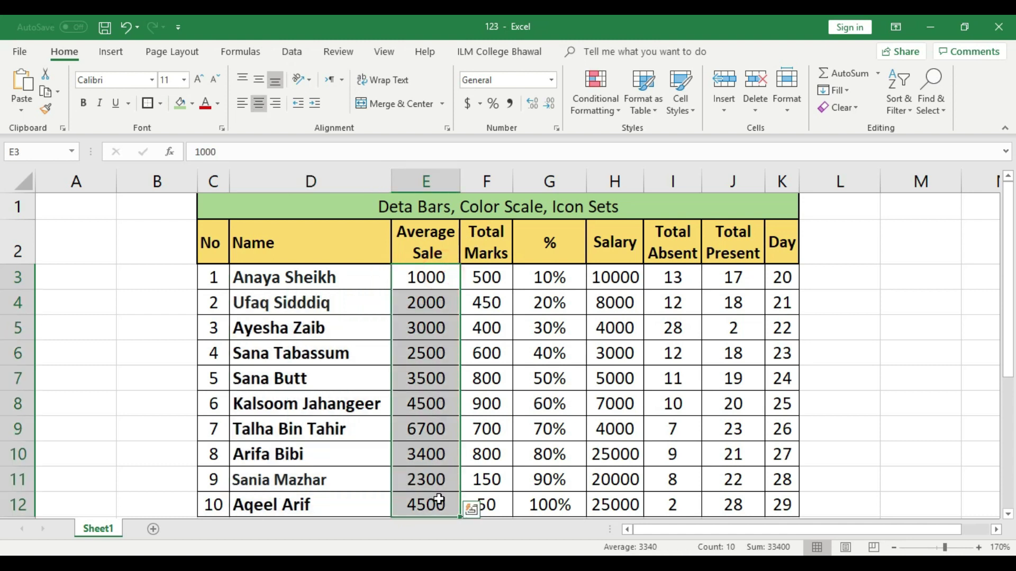
pyautogui.click(434, 277)
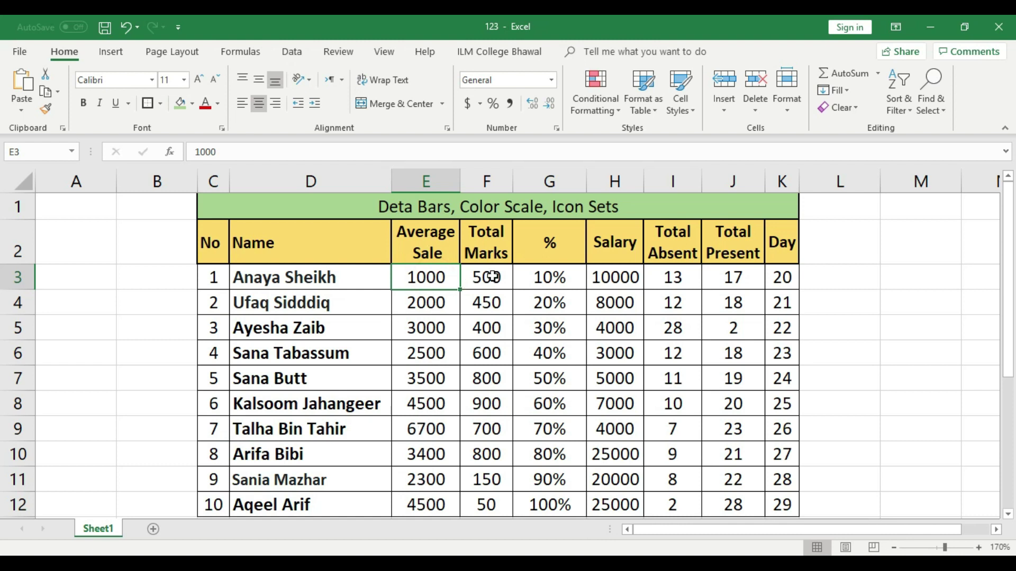
pyautogui.moveTo(484, 280); pyautogui.dragTo(483, 497)
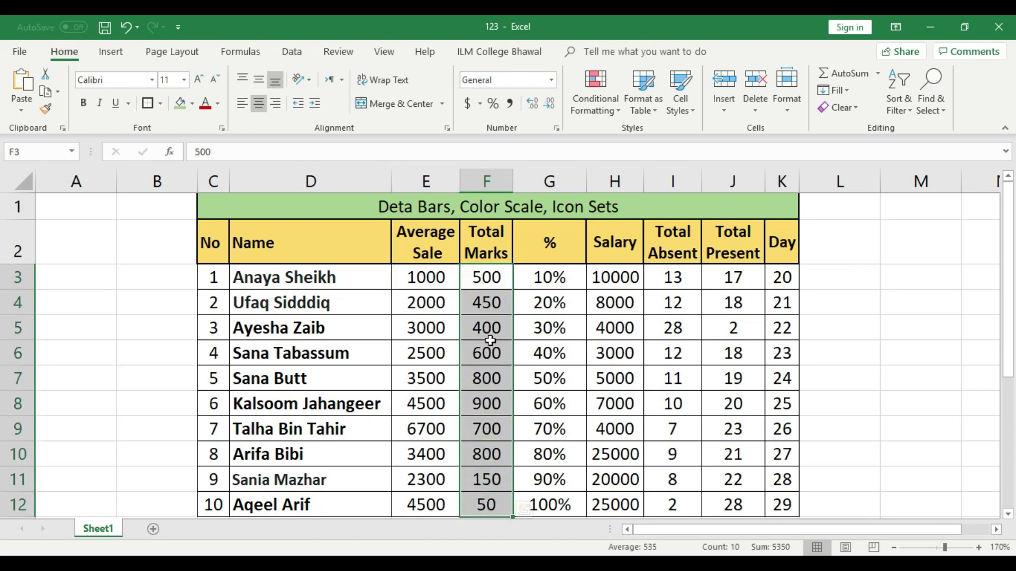
pyautogui.moveTo(574, 286); pyautogui.dragTo(564, 502)
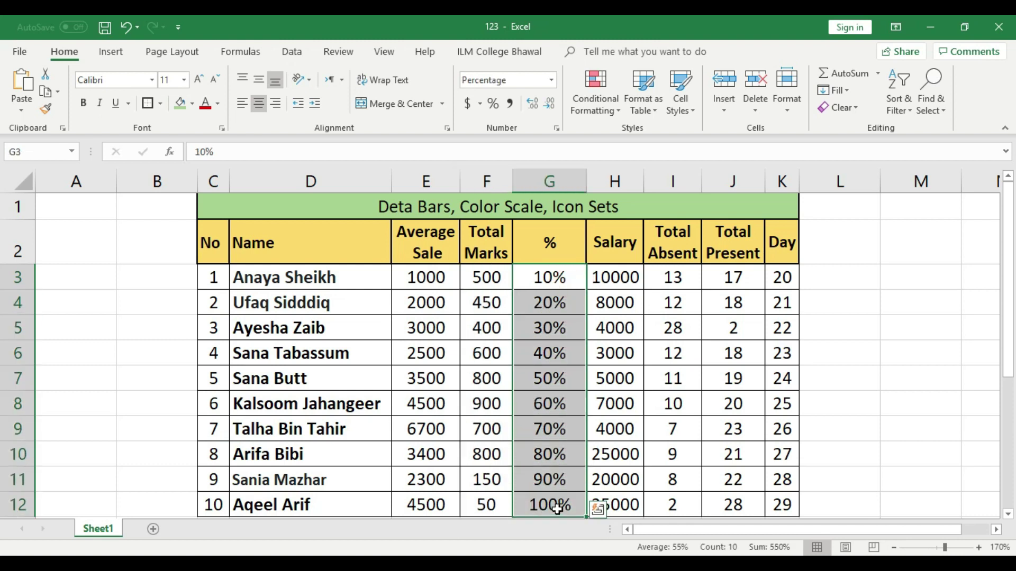
pyautogui.moveTo(627, 278); pyautogui.dragTo(655, 509)
pyautogui.moveTo(673, 277); pyautogui.dragTo(670, 504)
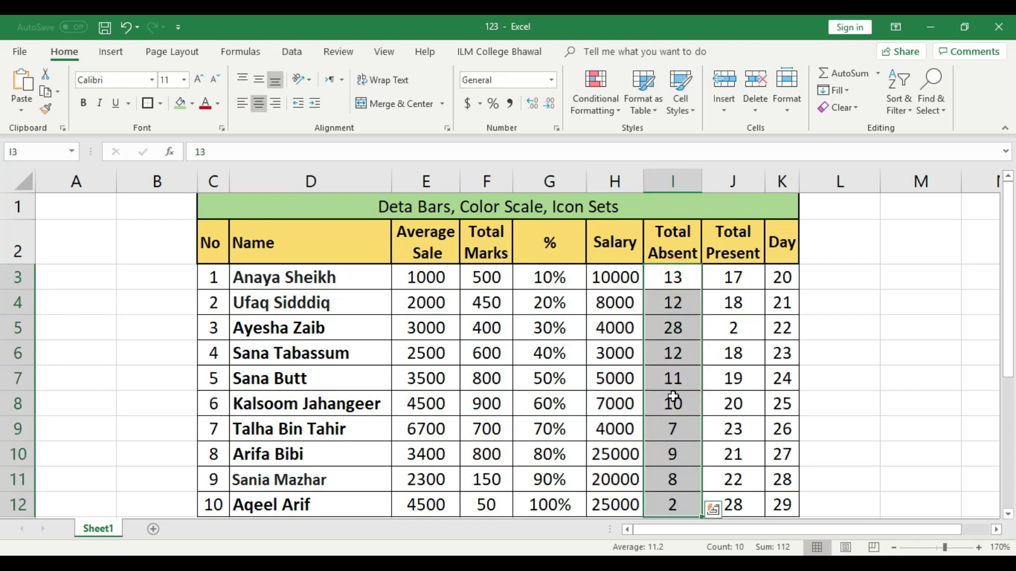
pyautogui.moveTo(723, 275); pyautogui.dragTo(724, 504)
pyautogui.moveTo(781, 277); pyautogui.dragTo(782, 498)
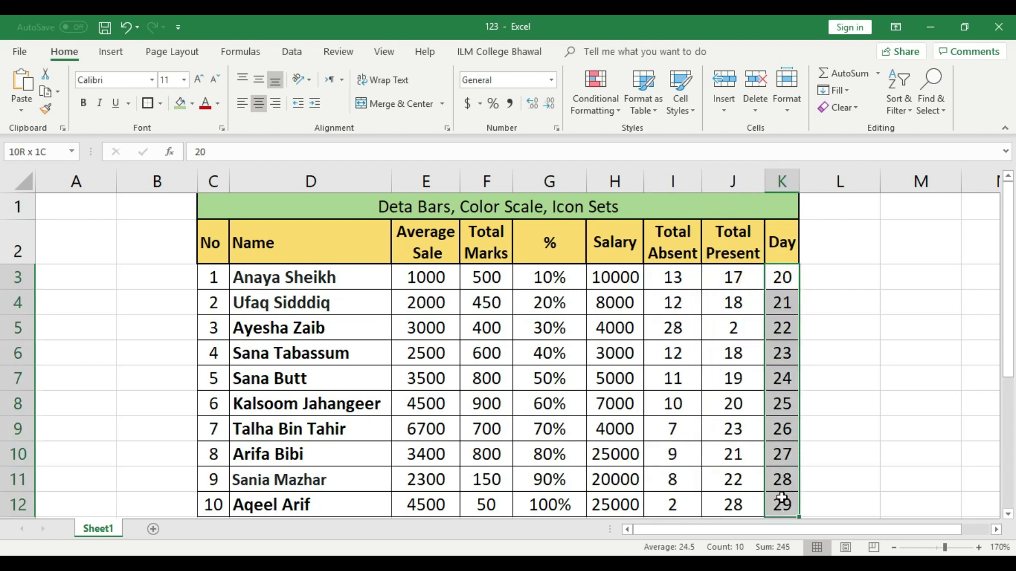
pyautogui.click(848, 438)
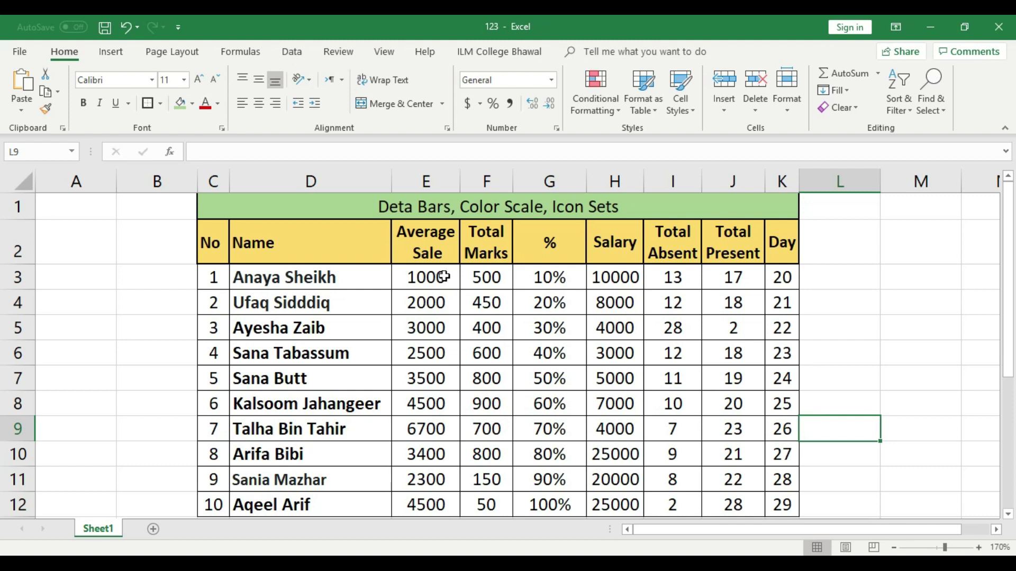
# Step: Compare the individual Average Sale values in E3:E12
pyautogui.moveTo(443, 276); pyautogui.dragTo(439, 377)
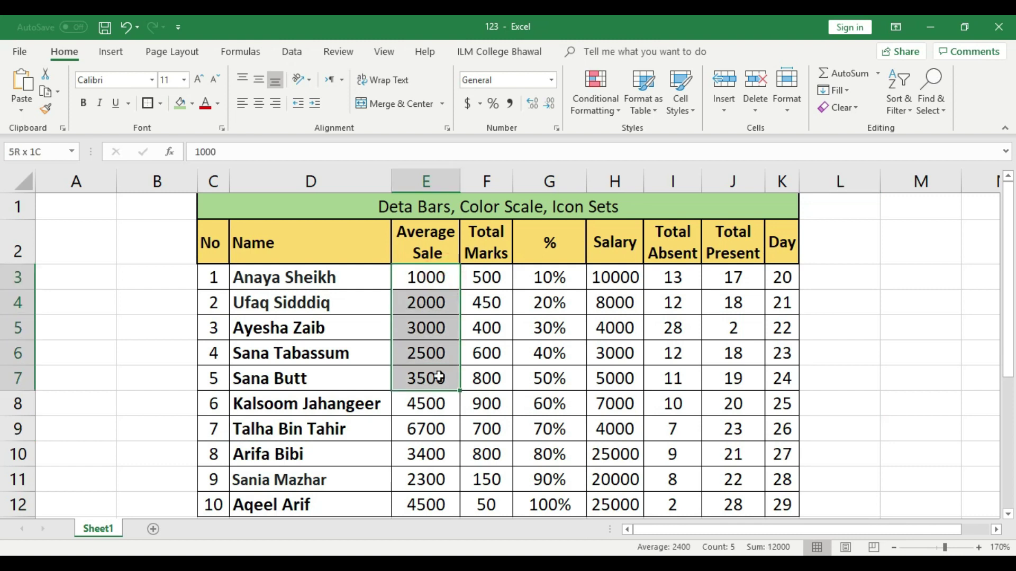
pyautogui.moveTo(439, 376); pyautogui.dragTo(436, 507)
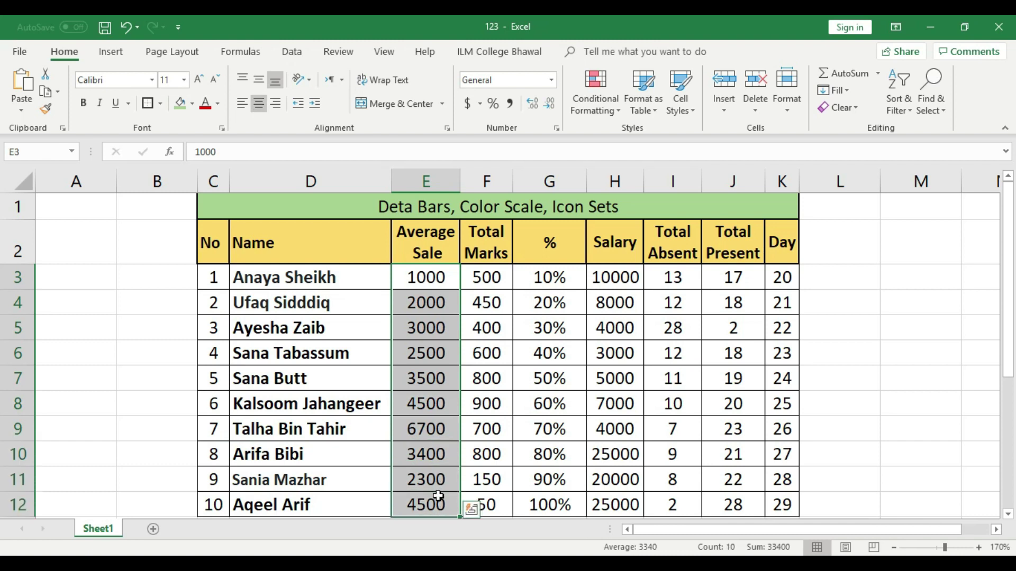
pyautogui.click(427, 277)
pyautogui.click(433, 359)
pyautogui.click(441, 407)
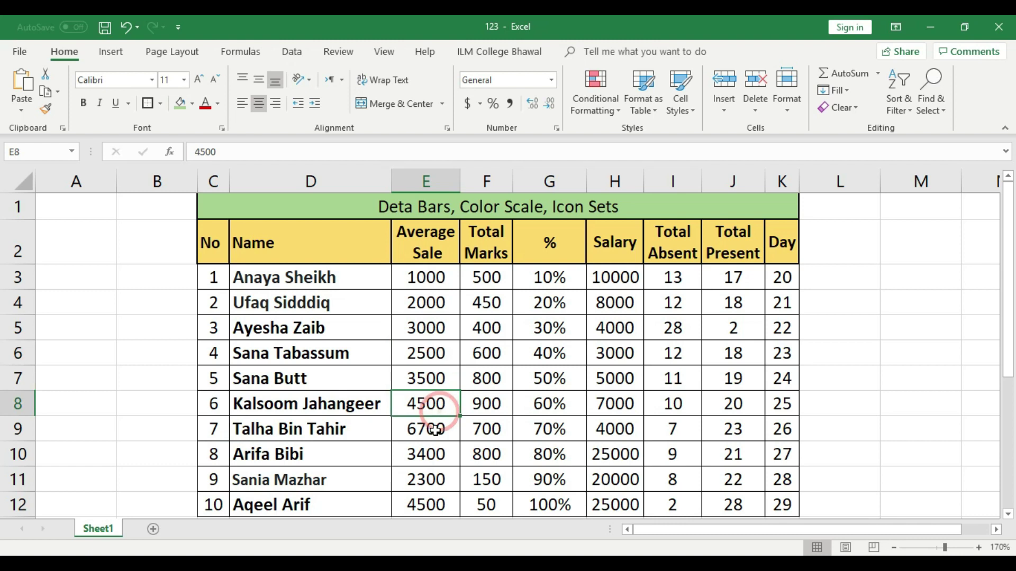
pyautogui.click(439, 502)
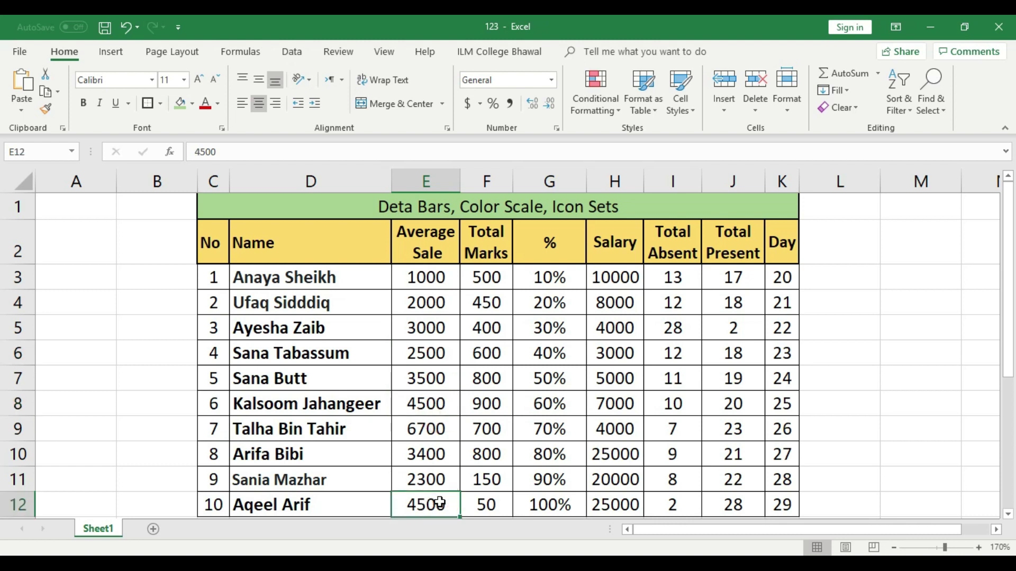
# Step: Apply red gradient-fill data bars to the Average Sale values in E3:E12
pyautogui.moveTo(424, 273); pyautogui.dragTo(421, 500)
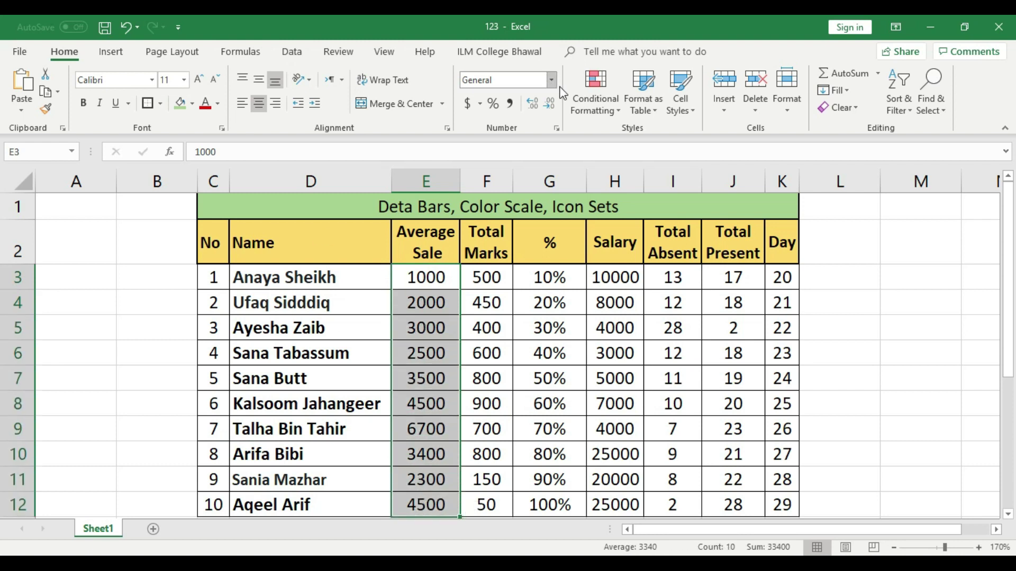
pyautogui.click(593, 95)
pyautogui.moveTo(615, 207)
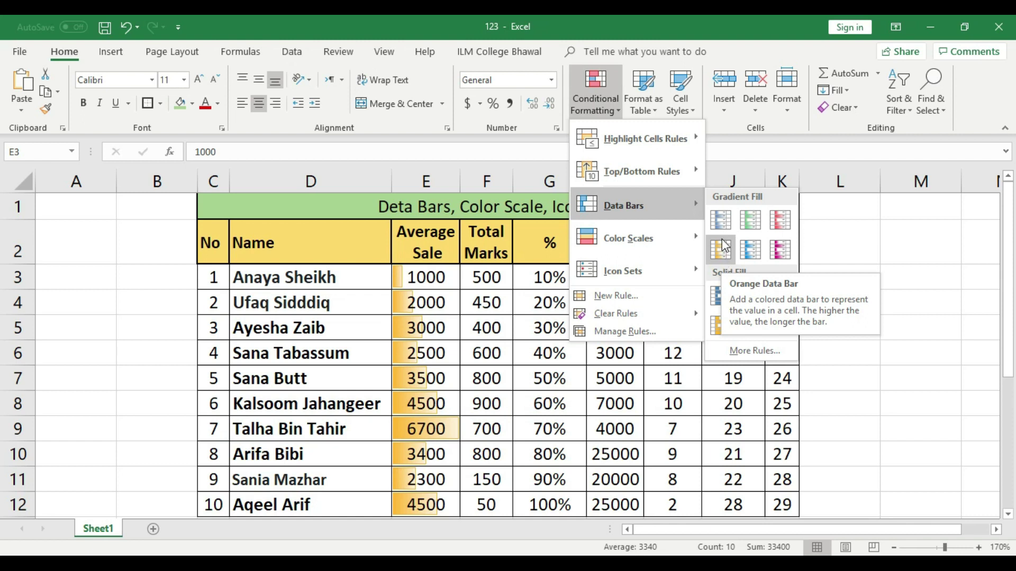
pyautogui.click(776, 223)
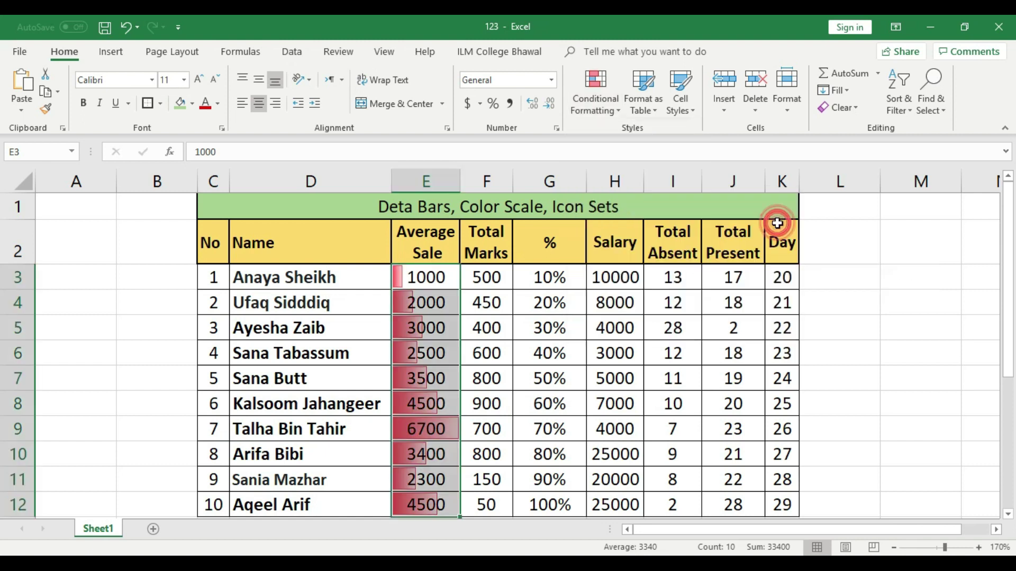
# Step: Examine how the data bar lengths in the Average Sale column relate to the cell values, including the highest and equal values
pyautogui.click(441, 316)
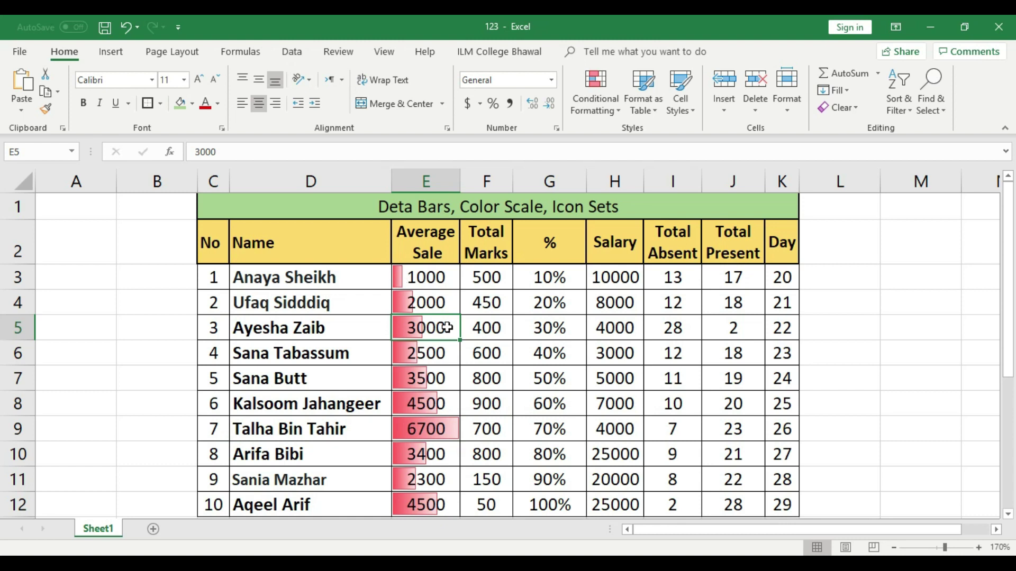
pyautogui.click(443, 345)
pyautogui.moveTo(443, 277); pyautogui.dragTo(438, 481)
pyautogui.click(443, 428)
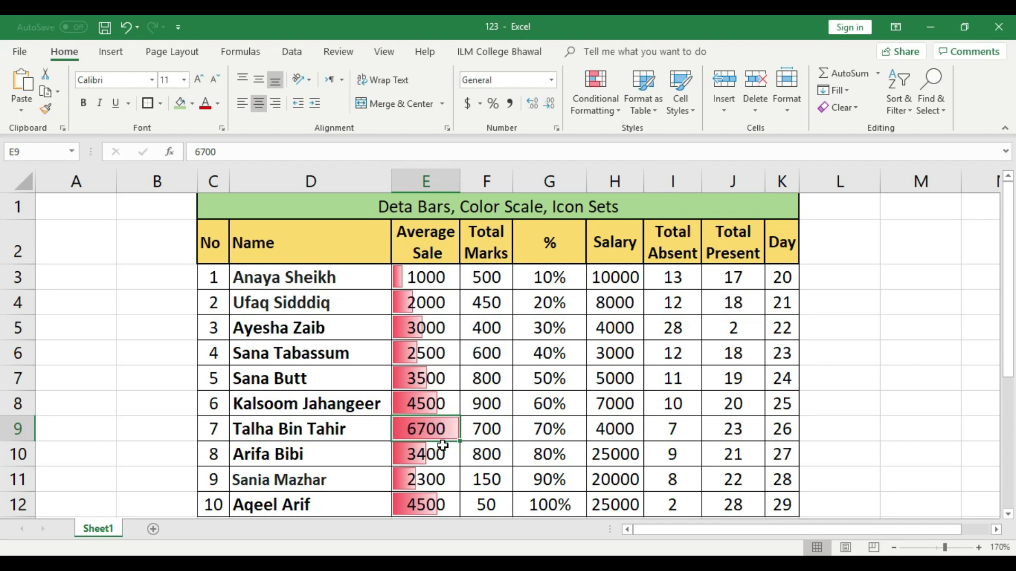
pyautogui.click(436, 508)
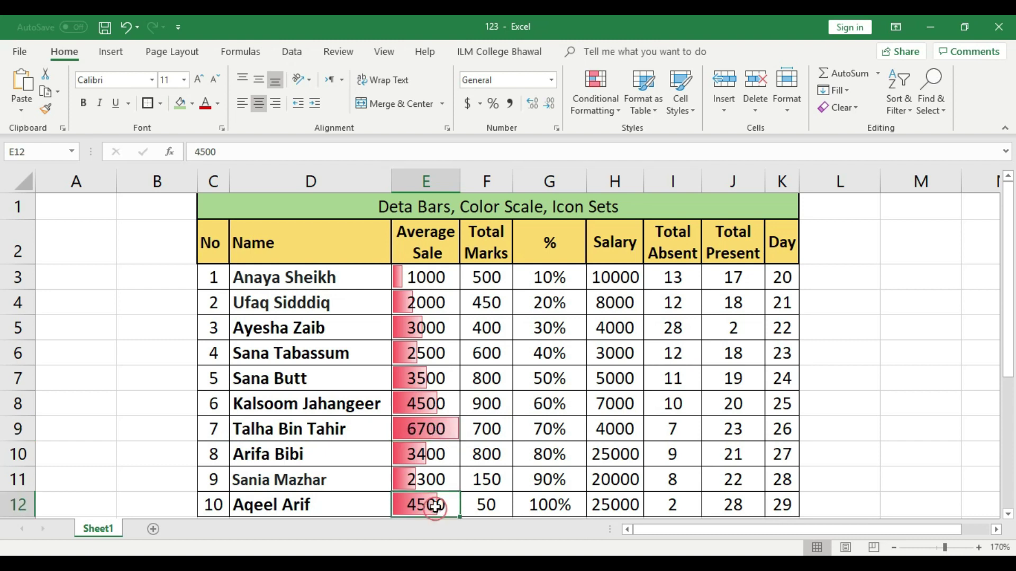
pyautogui.click(432, 405)
pyautogui.click(441, 503)
pyautogui.click(435, 413)
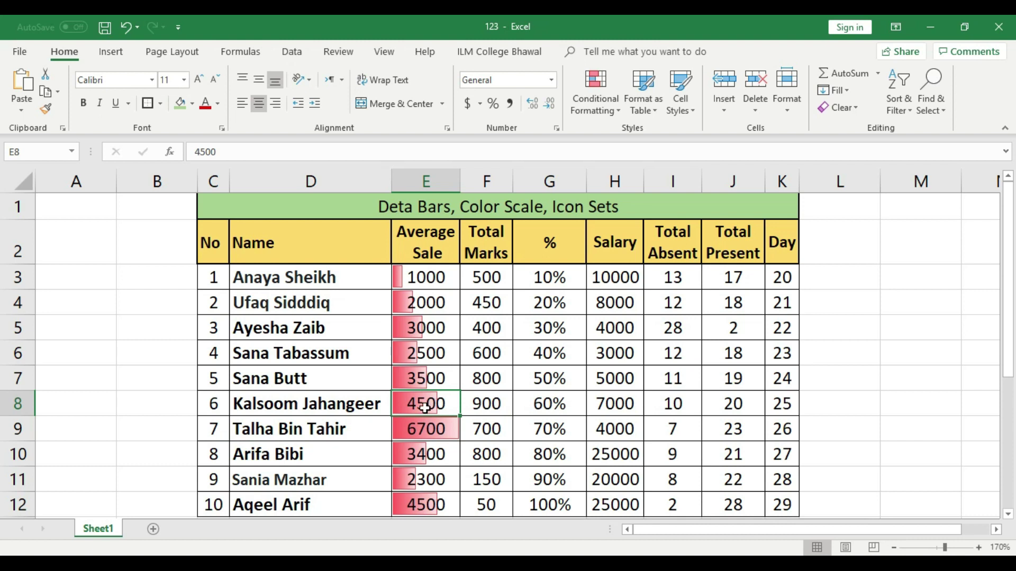
pyautogui.click(427, 374)
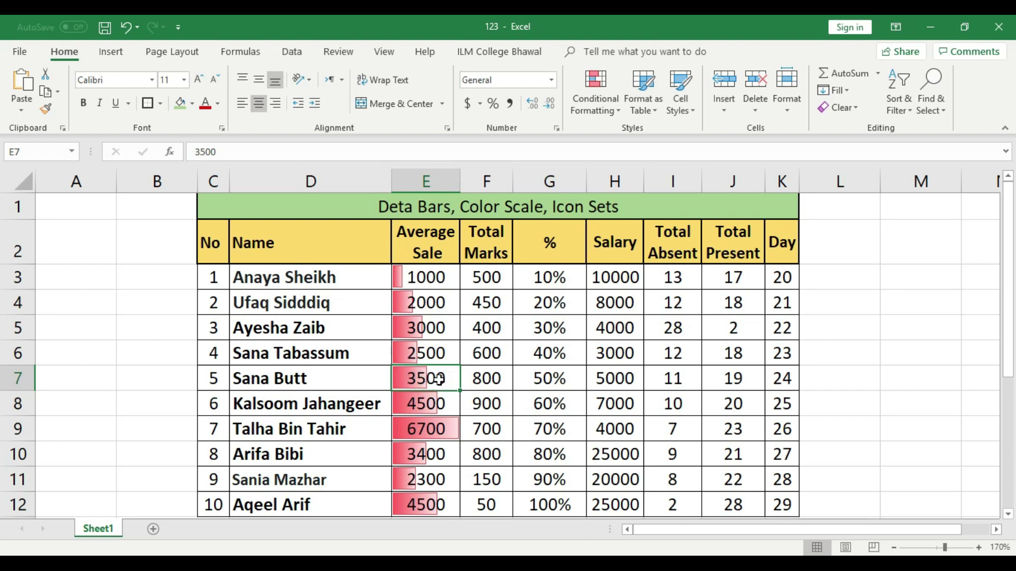
pyautogui.click(494, 326)
# Step: Apply green solid-fill data bars to the Average Sale values in E3:E12
pyautogui.moveTo(429, 276); pyautogui.dragTo(437, 500)
pyautogui.click(595, 110)
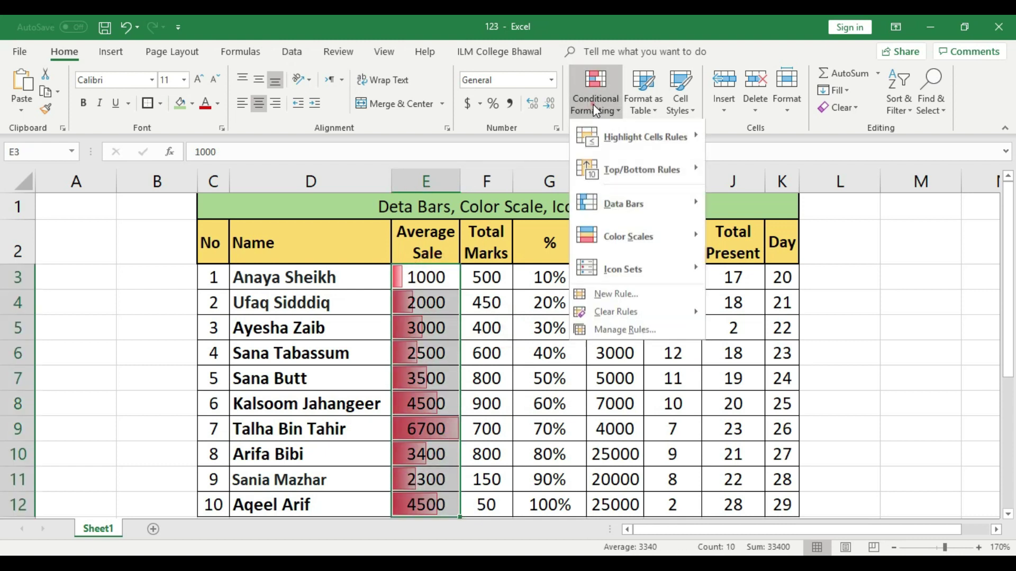
pyautogui.moveTo(630, 241)
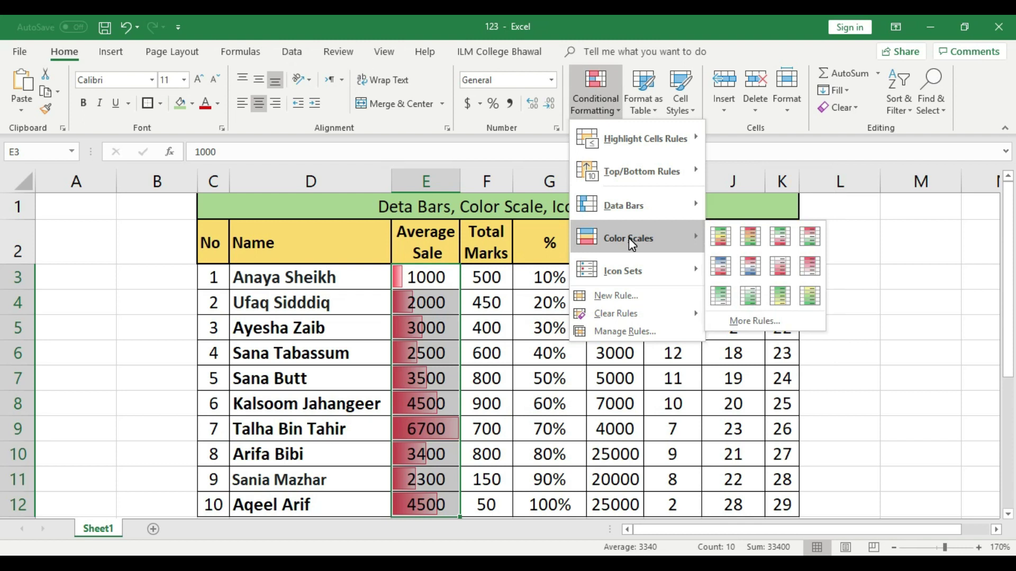
pyautogui.moveTo(630, 205)
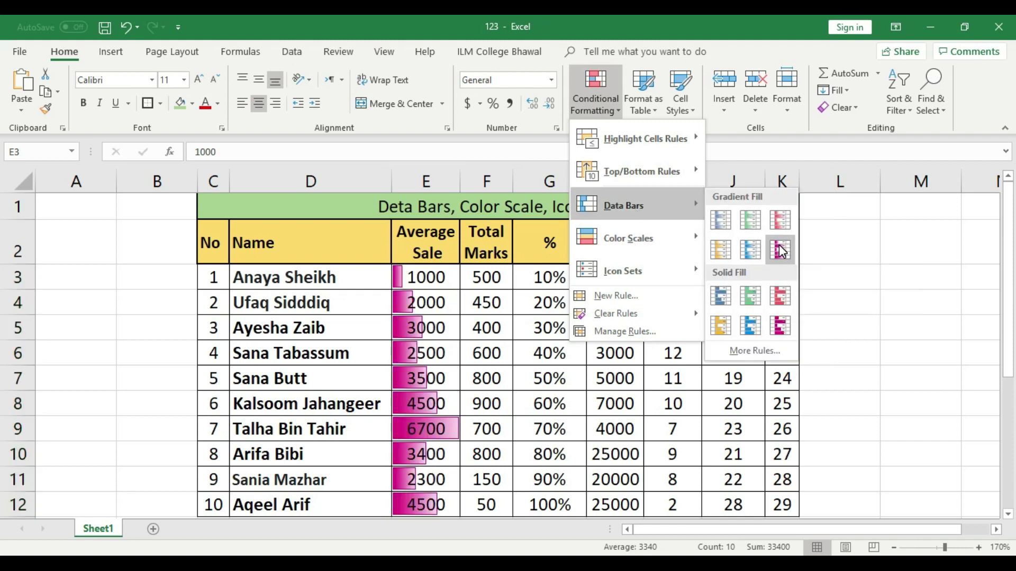
pyautogui.click(754, 301)
pyautogui.click(497, 350)
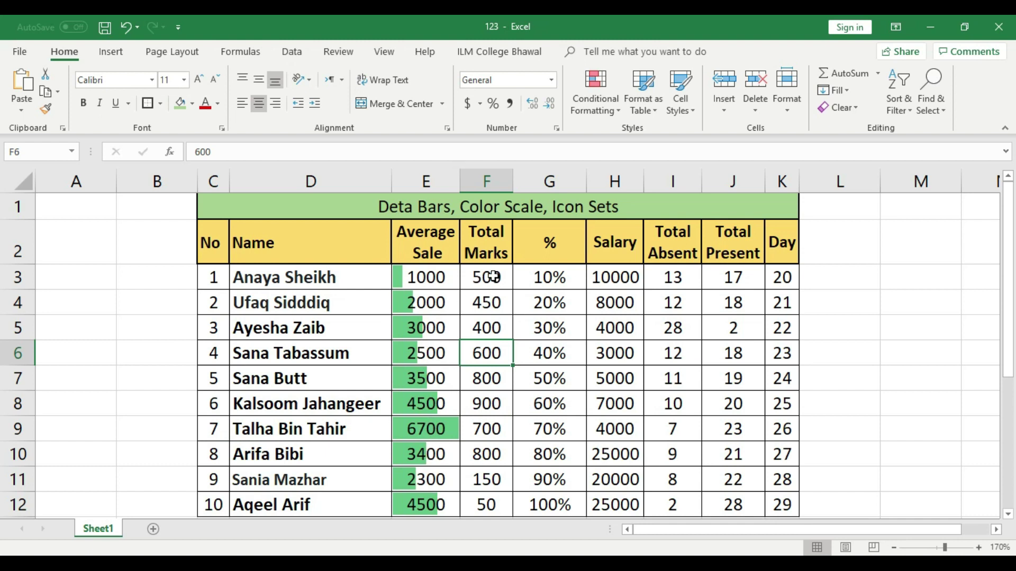
# Step: Apply red solid-fill data bars to the Total Marks values in F3:F12
pyautogui.moveTo(493, 276); pyautogui.dragTo(488, 503)
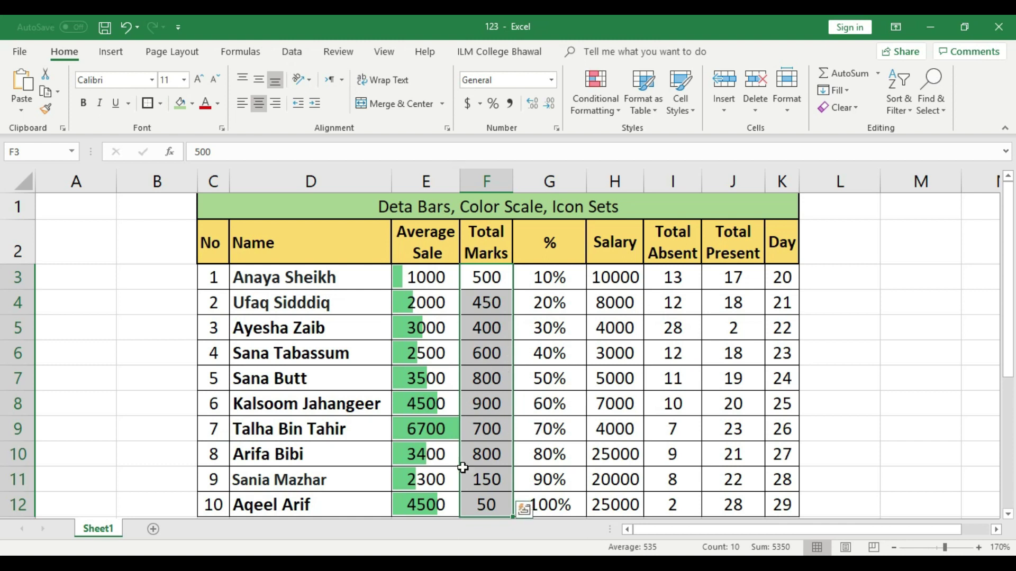
pyautogui.click(616, 406)
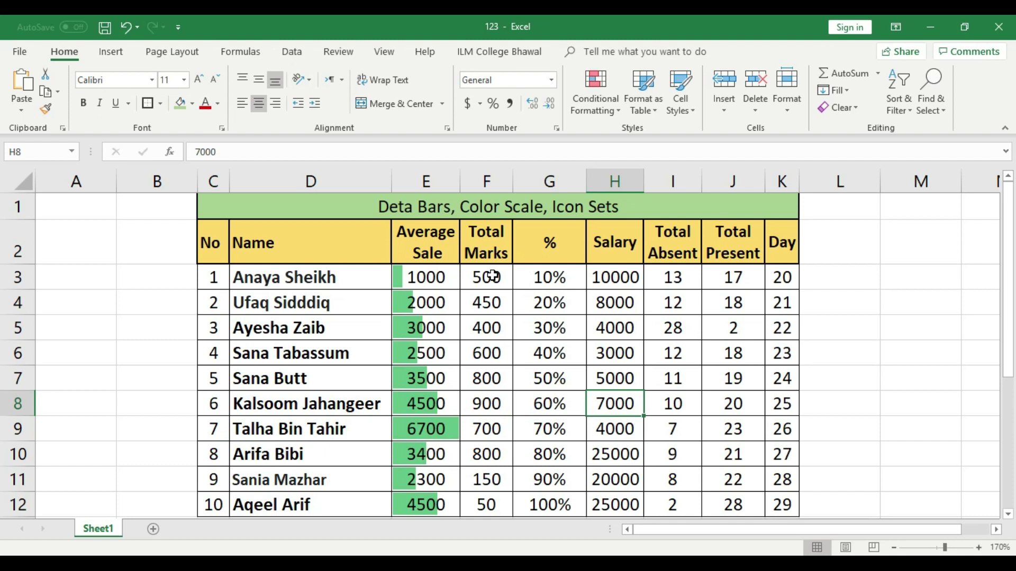
pyautogui.moveTo(492, 276); pyautogui.dragTo(500, 504)
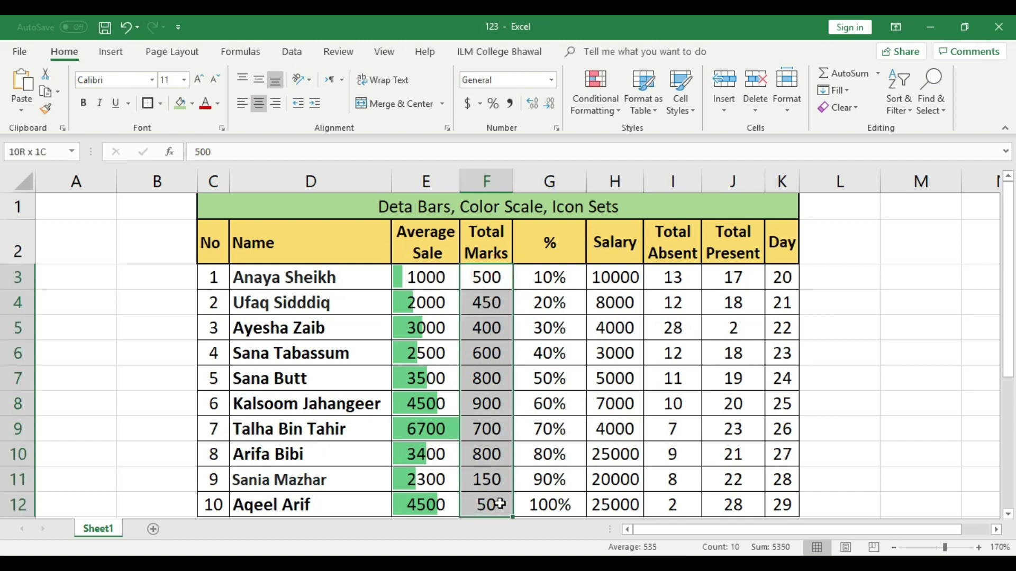
pyautogui.click(607, 92)
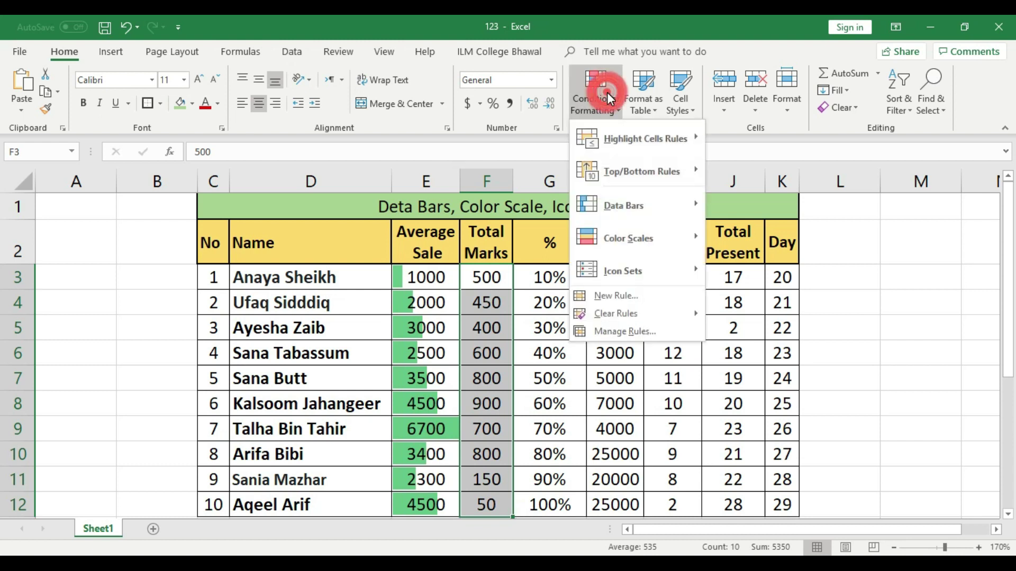
pyautogui.moveTo(622, 217)
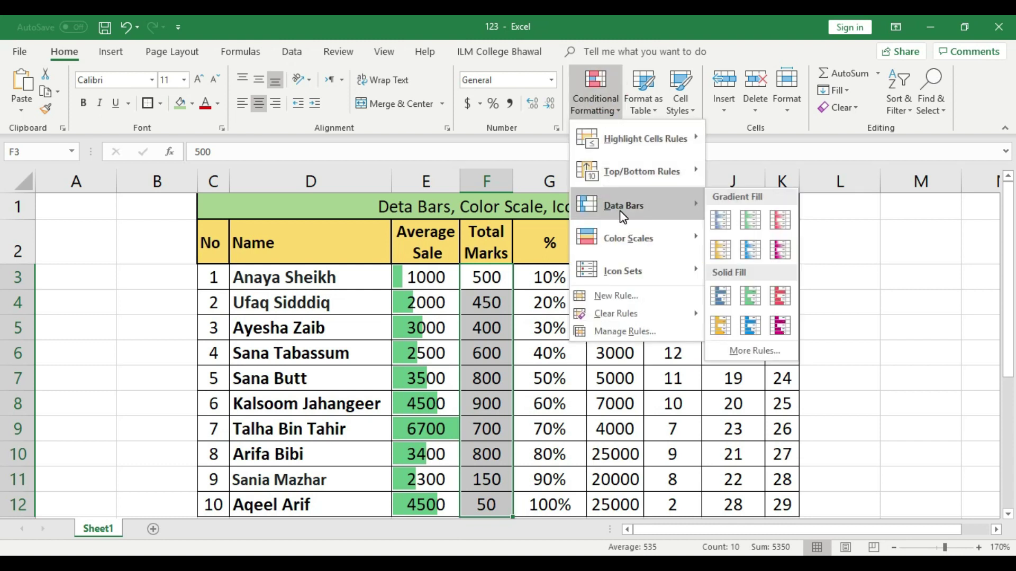
pyautogui.click(783, 308)
pyautogui.click(539, 344)
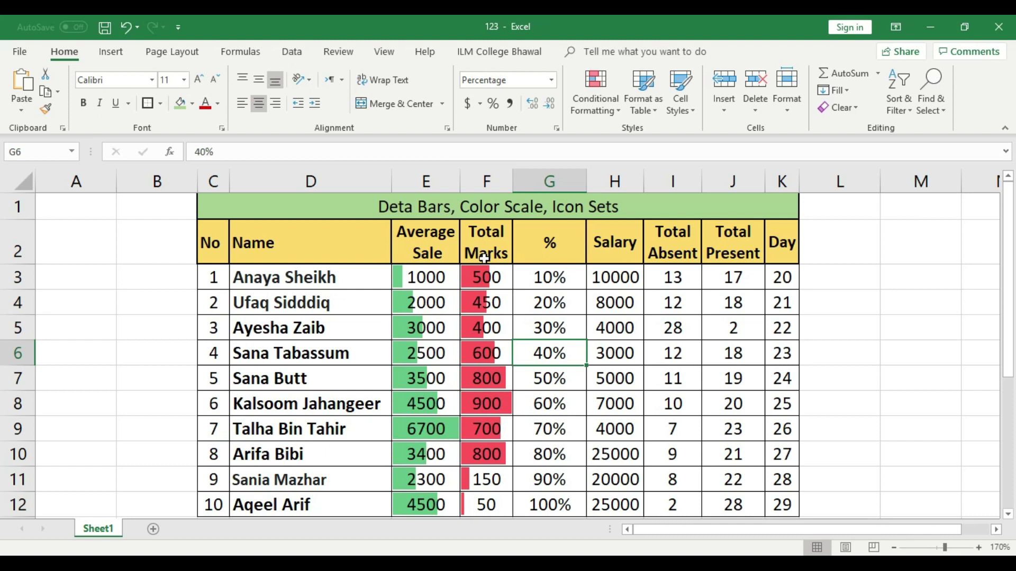
# Step: Apply purple solid-fill data bars to the percentage values in G3:G12
pyautogui.click(551, 271)
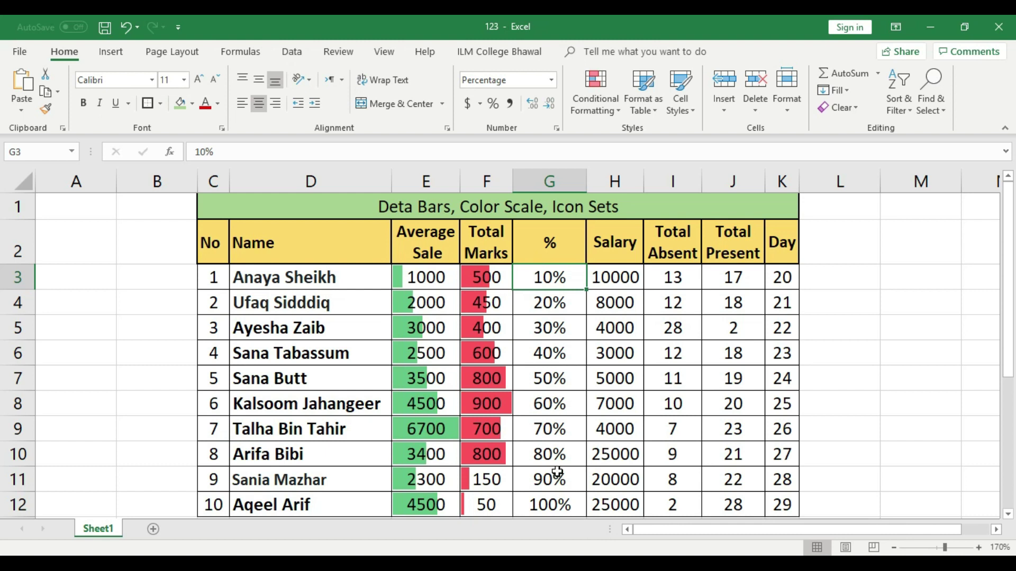
pyautogui.moveTo(550, 273); pyautogui.dragTo(542, 494)
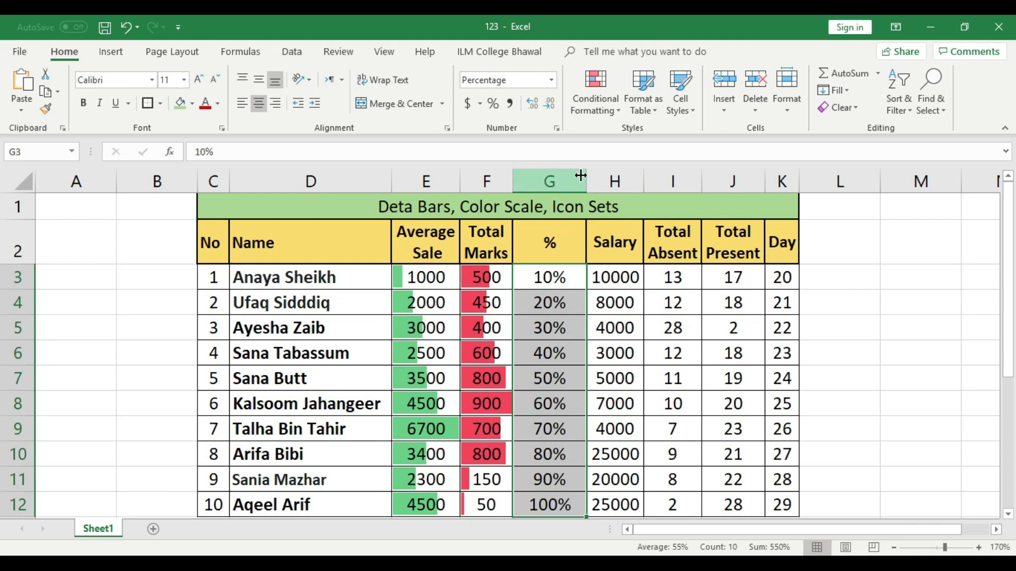
pyautogui.click(595, 100)
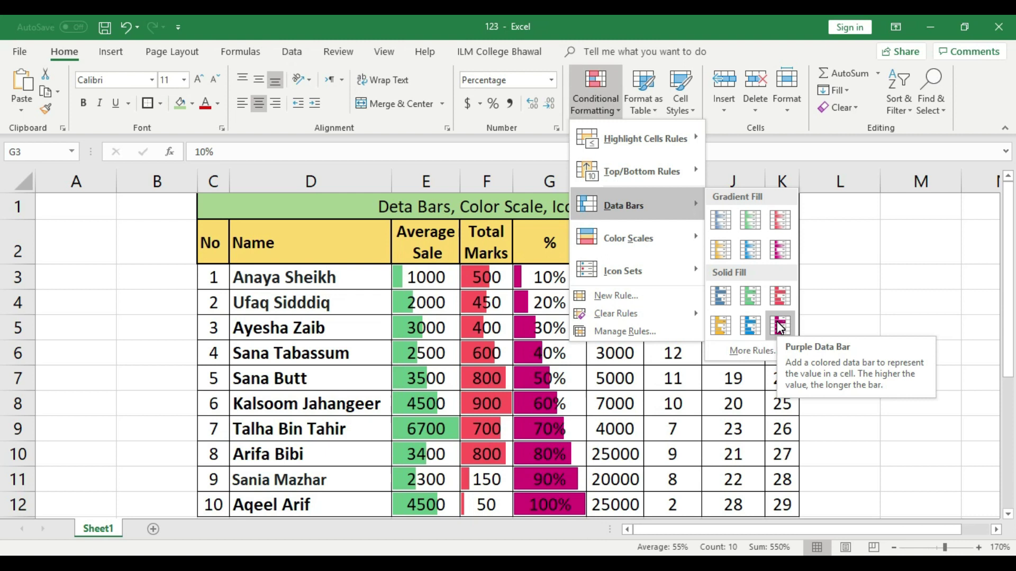
pyautogui.click(781, 327)
pyautogui.click(598, 323)
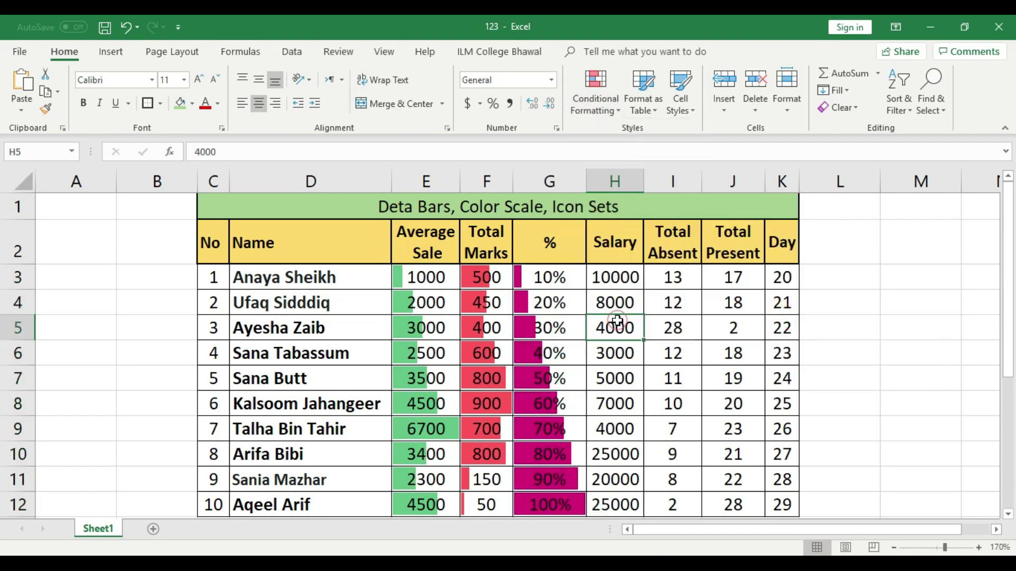
# Step: Examine how the data bar lengths in G3:G12 relate to the percentage in each cell
pyautogui.click(535, 272)
pyautogui.click(533, 289)
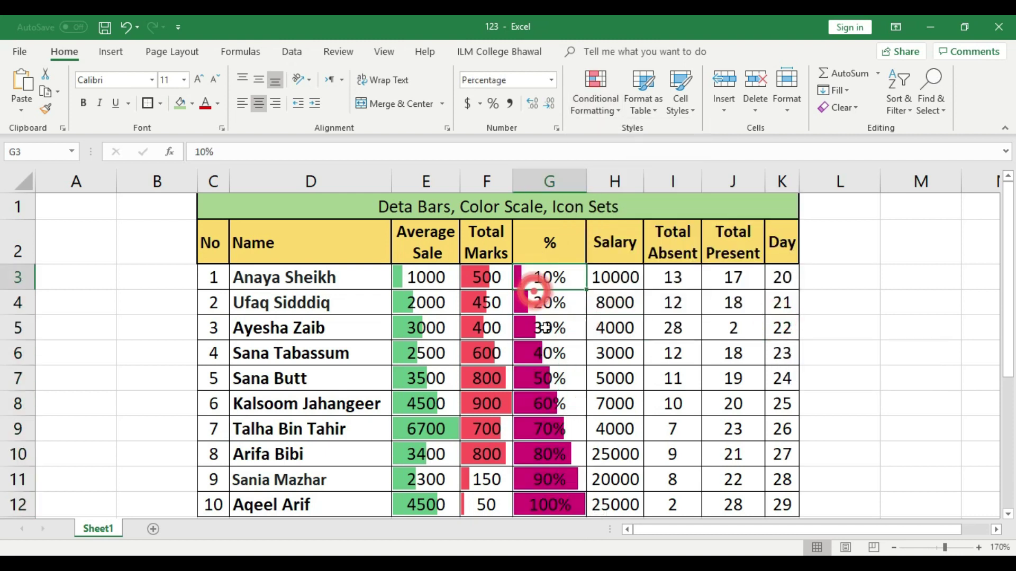
pyautogui.click(546, 328)
pyautogui.click(554, 351)
pyautogui.click(562, 378)
pyautogui.click(563, 404)
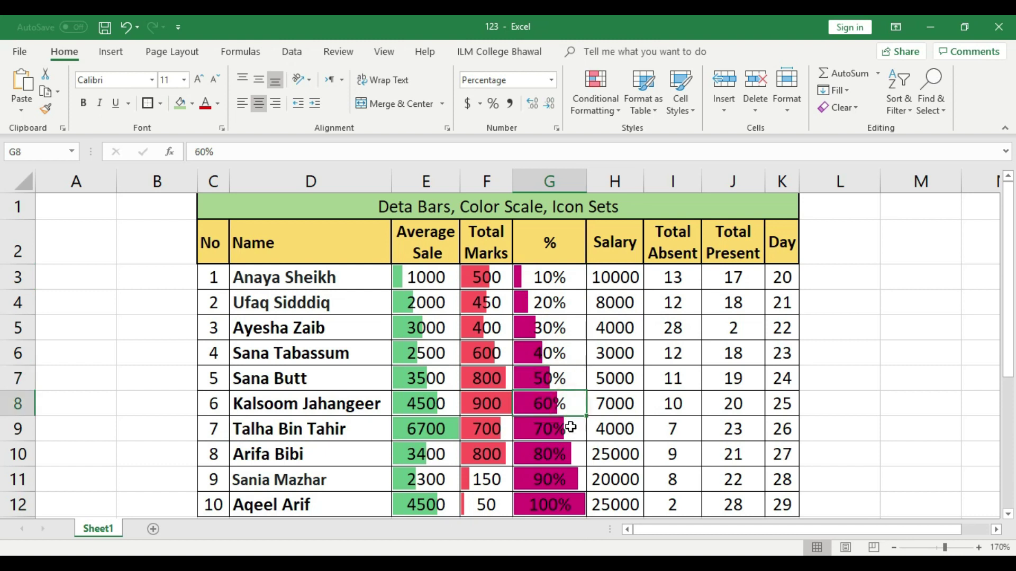
pyautogui.click(565, 428)
pyautogui.click(568, 453)
pyautogui.click(577, 480)
pyautogui.click(576, 503)
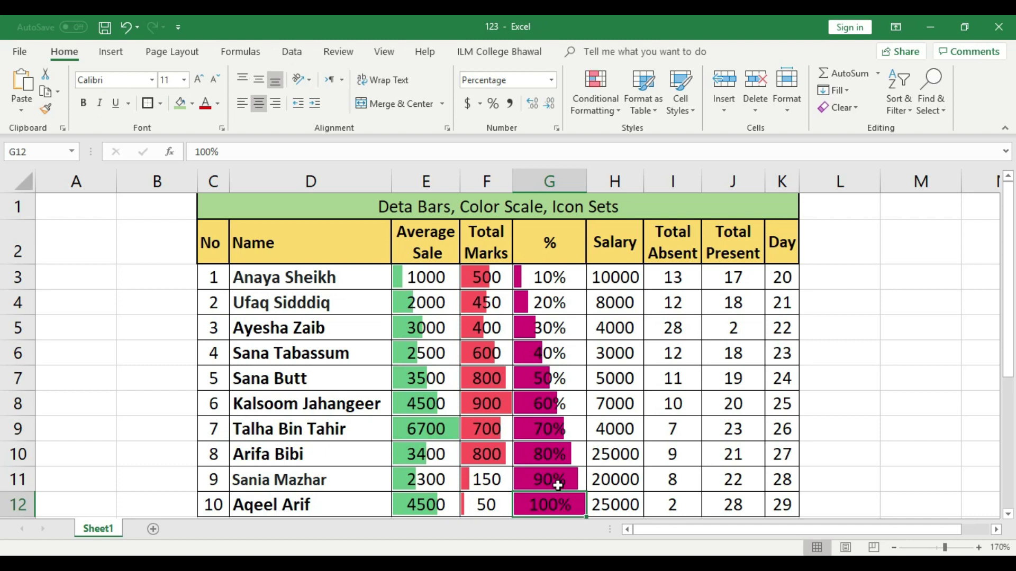
pyautogui.click(595, 87)
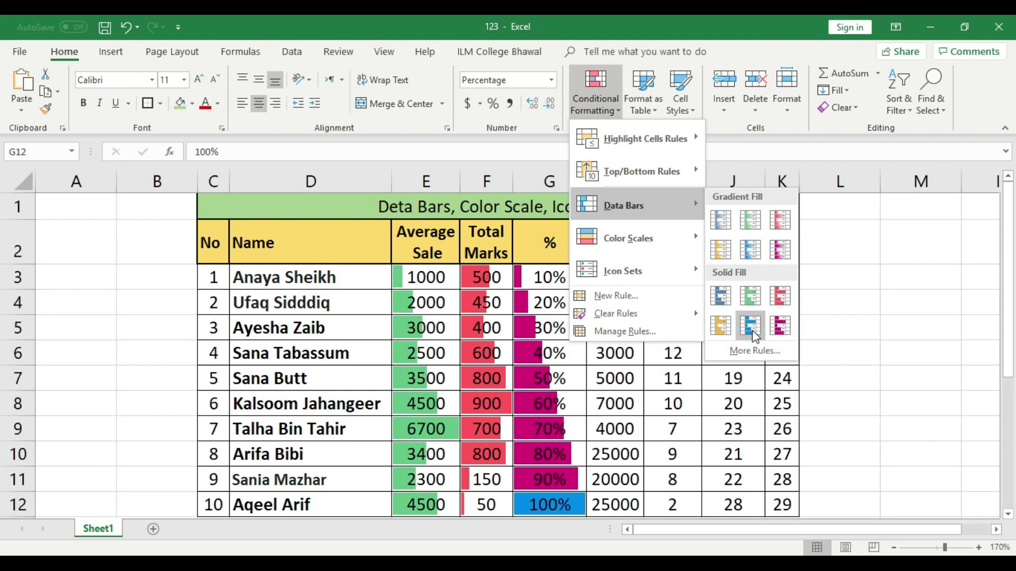
pyautogui.moveTo(608, 241)
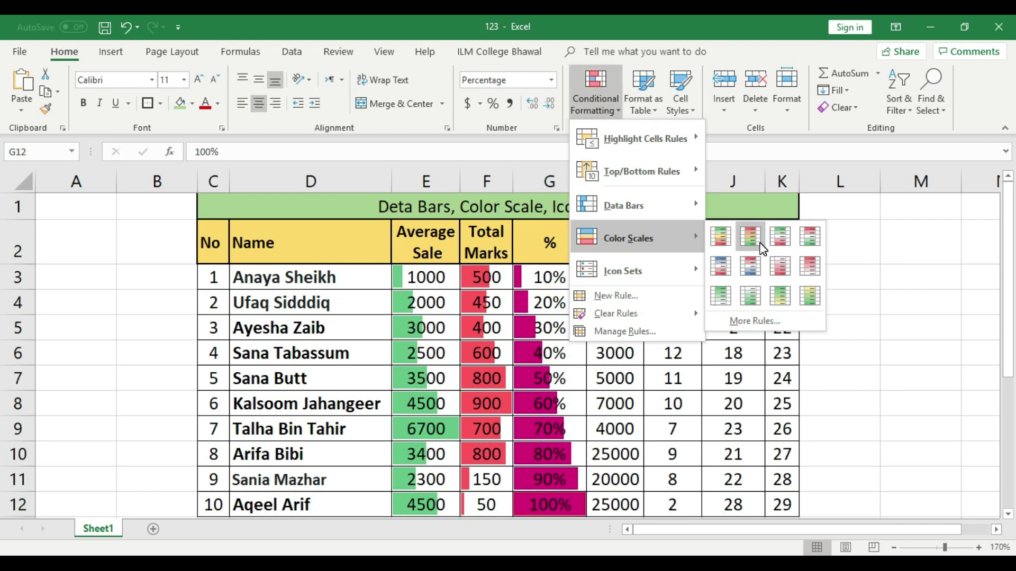
pyautogui.click(567, 349)
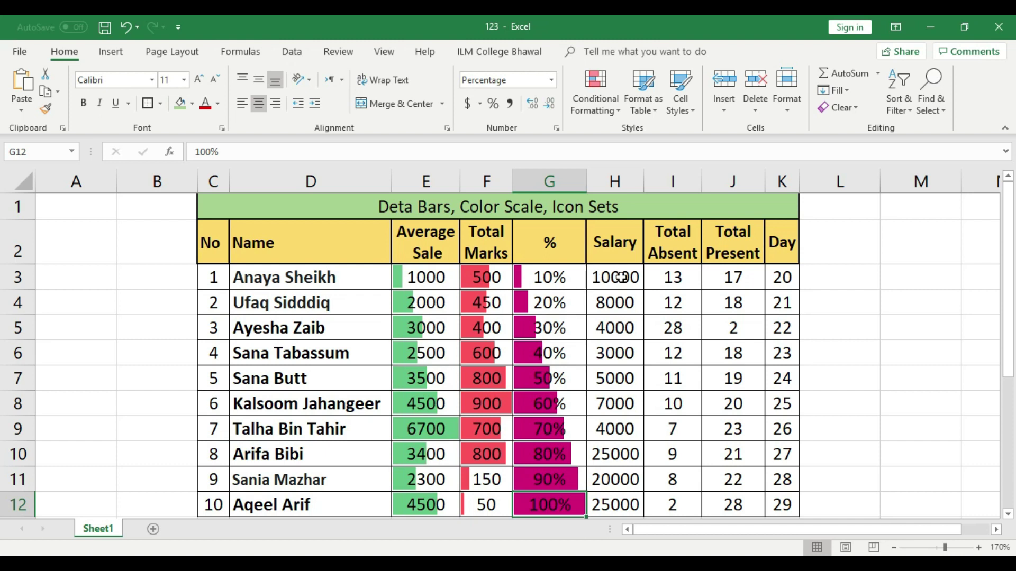
# Step: Apply the Red-Yellow-Green color scale to the Salary values in H3:H12 and check the colors of individual cells
pyautogui.moveTo(619, 277); pyautogui.dragTo(625, 498)
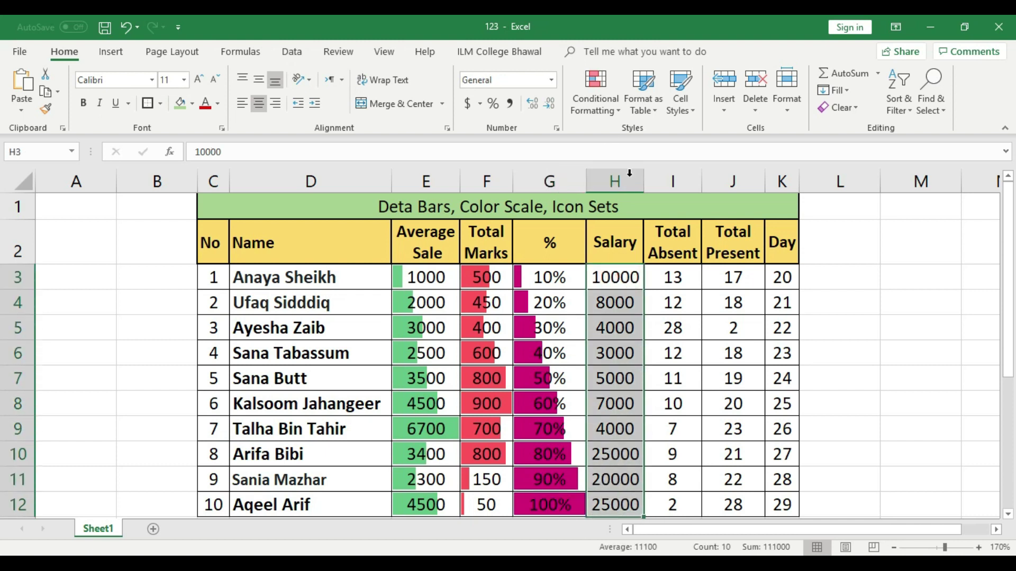
pyautogui.click(608, 107)
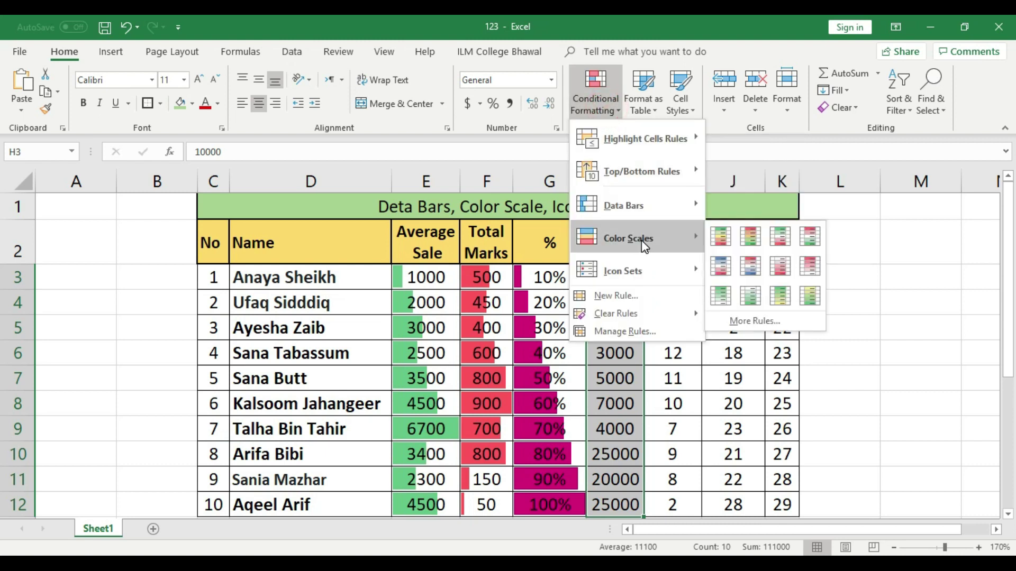
pyautogui.click(747, 241)
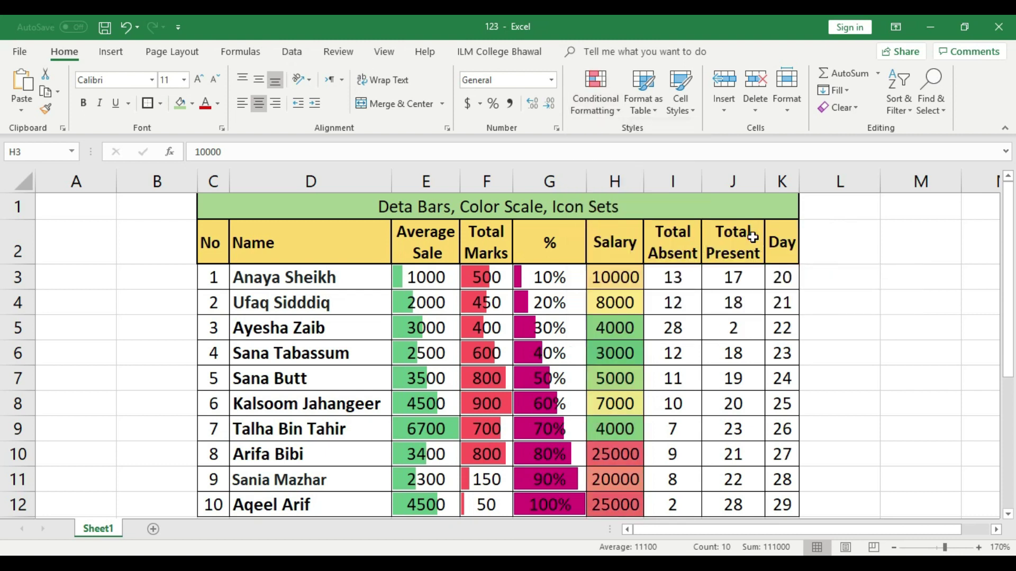
pyautogui.click(673, 328)
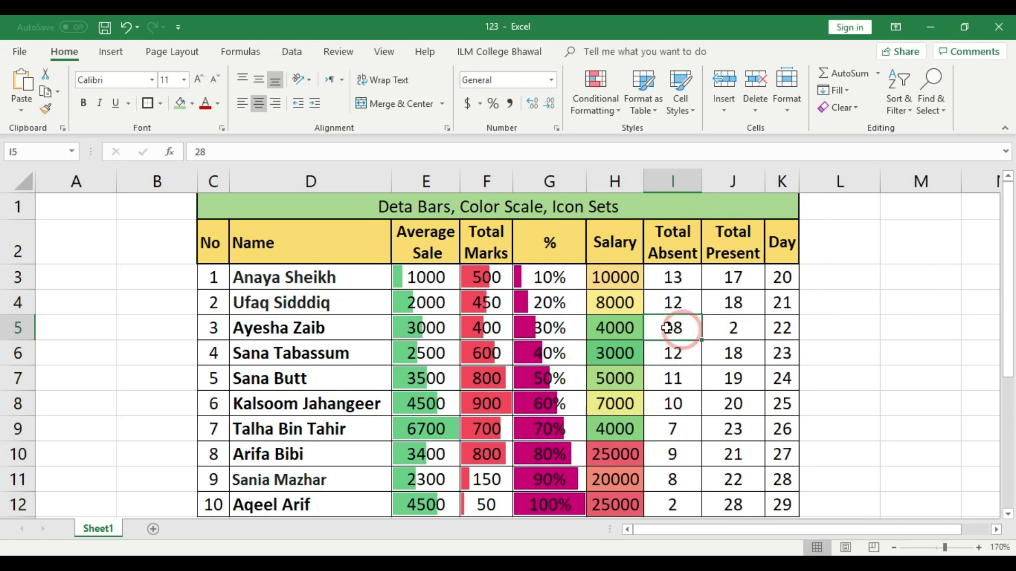
pyautogui.click(627, 277)
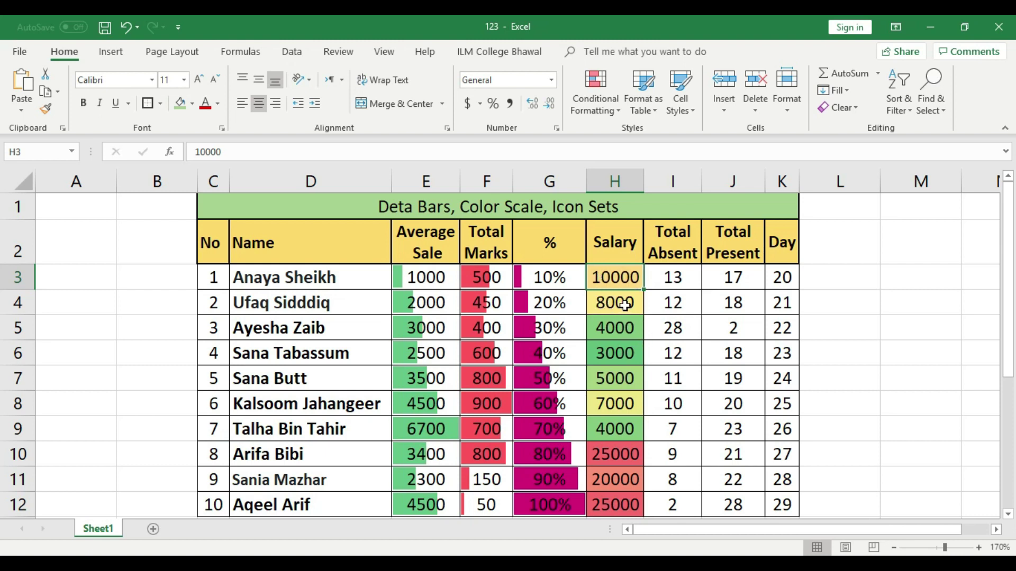
pyautogui.click(619, 302)
pyautogui.click(619, 329)
pyautogui.click(625, 353)
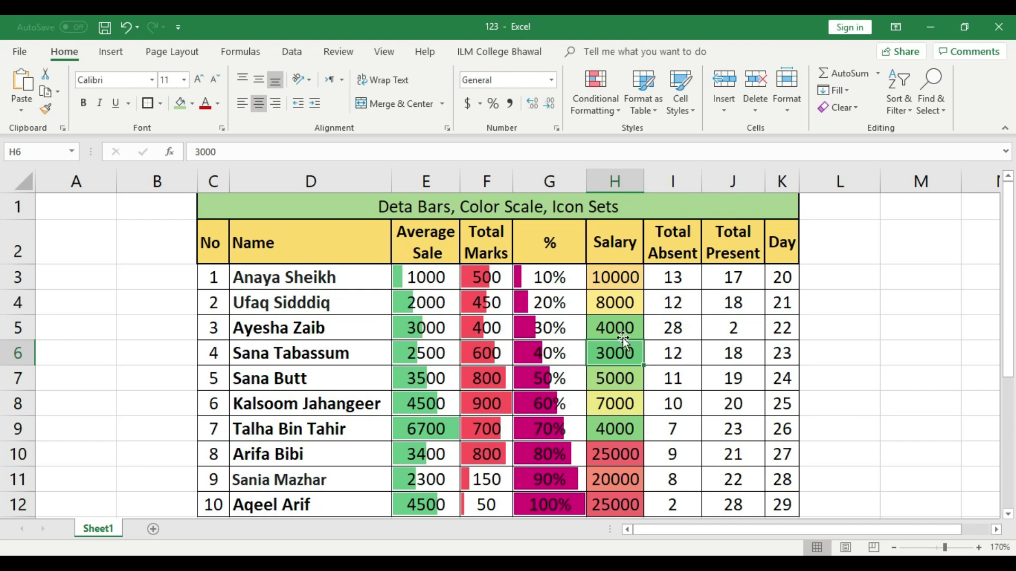
# Step: Apply the Green-White color scale to the Salary values in H3:H12
pyautogui.moveTo(623, 275); pyautogui.dragTo(625, 505)
pyautogui.click(604, 98)
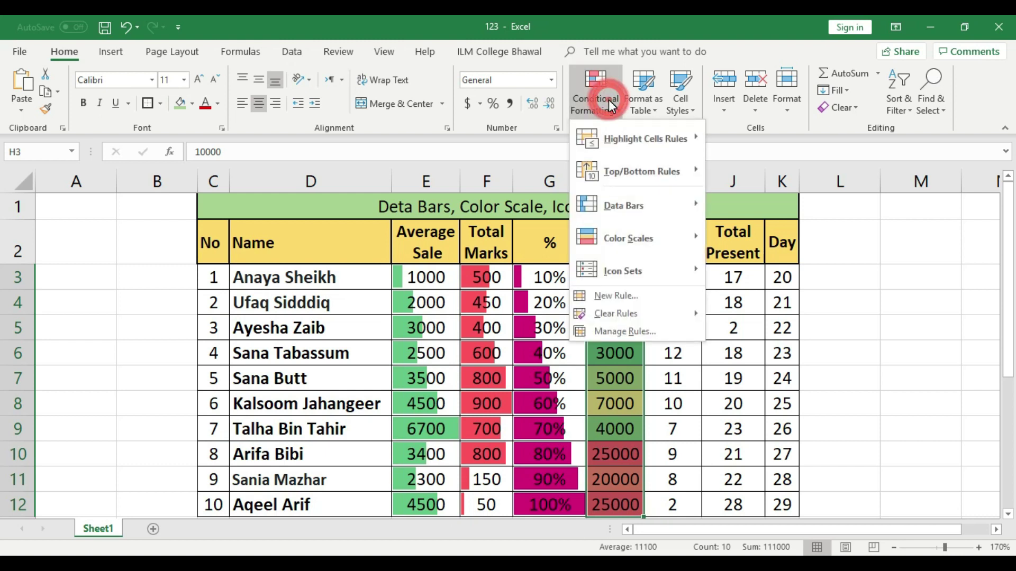
pyautogui.moveTo(694, 233)
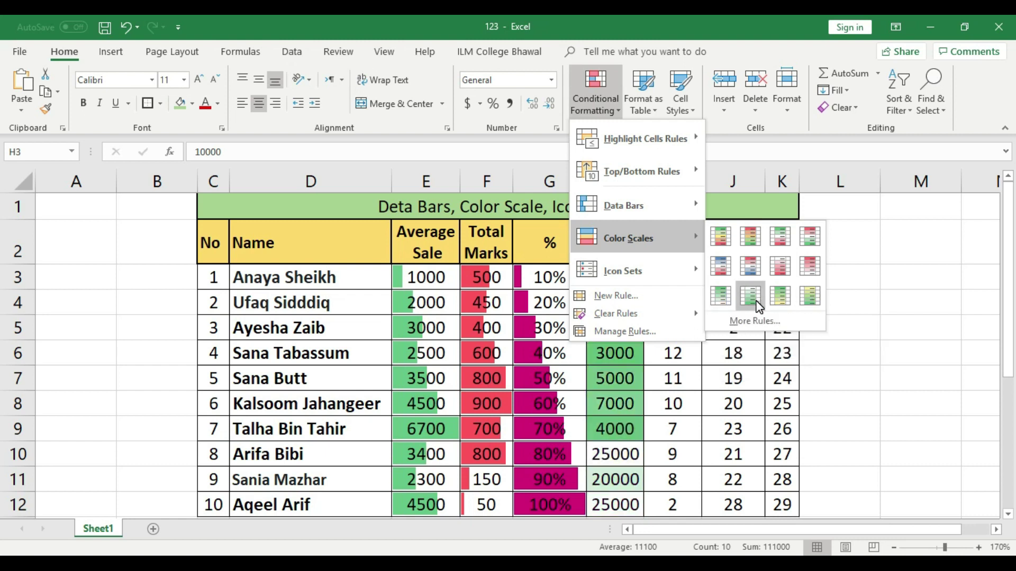
pyautogui.click(724, 304)
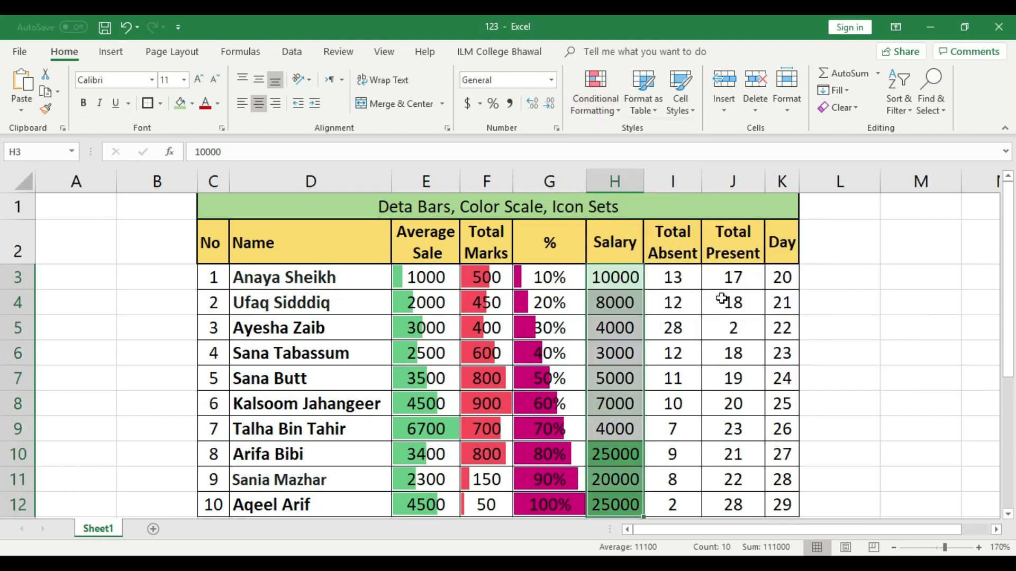
# Step: Examine how the green shades in the Salary column relate to the high and low values
pyautogui.click(623, 328)
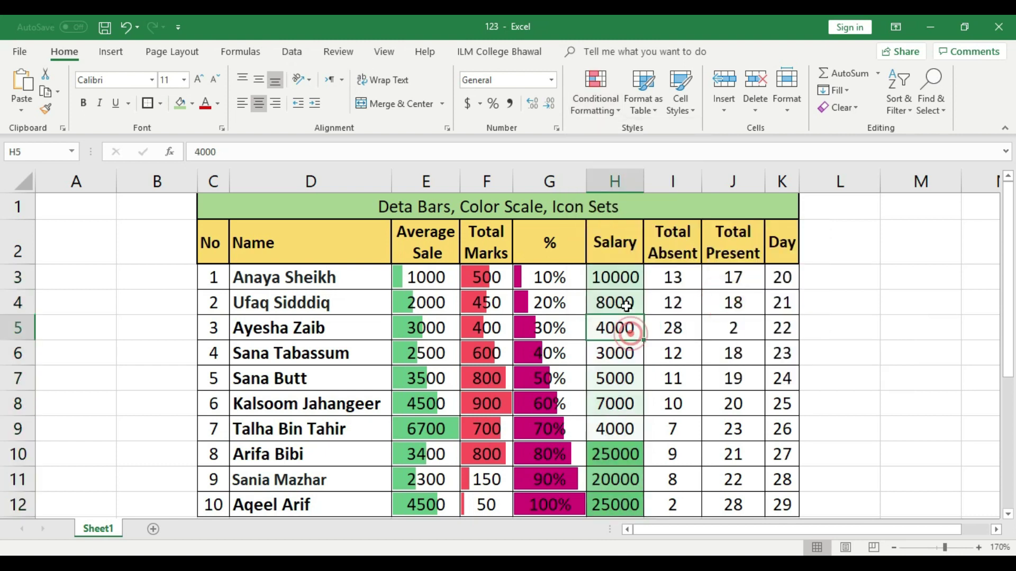
pyautogui.click(619, 484)
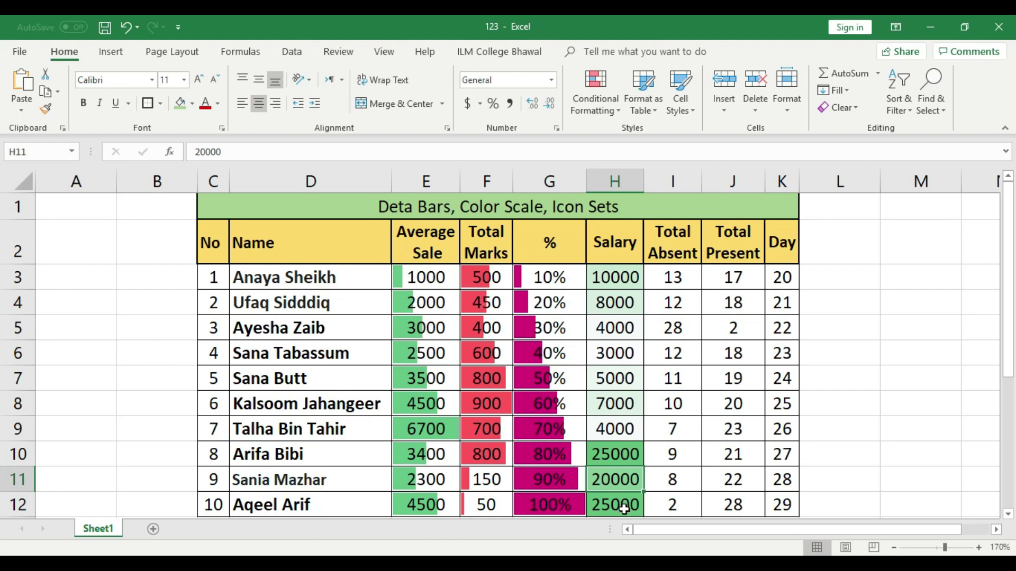
pyautogui.click(629, 275)
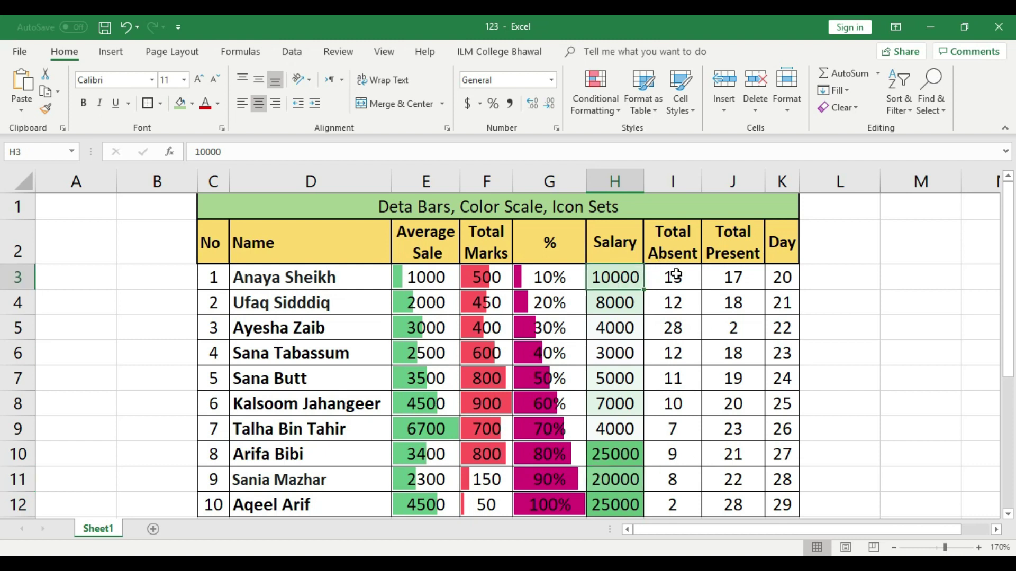
pyautogui.click(626, 303)
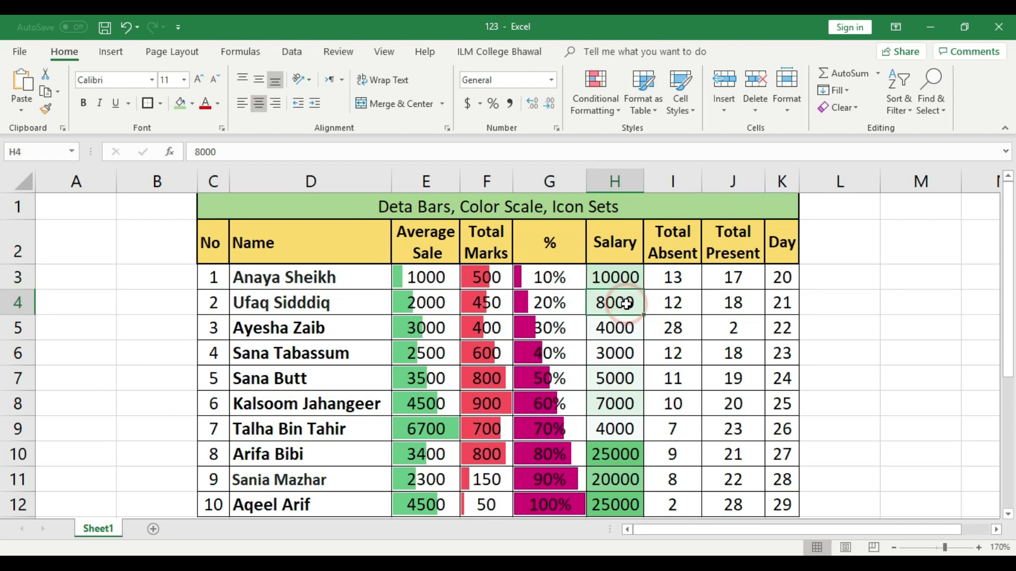
pyautogui.click(625, 403)
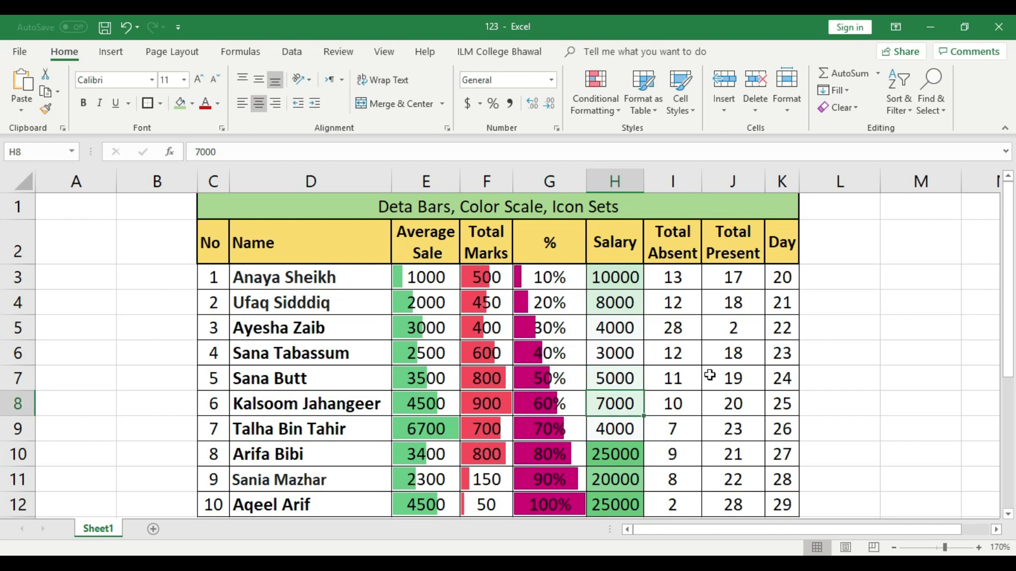
pyautogui.click(625, 379)
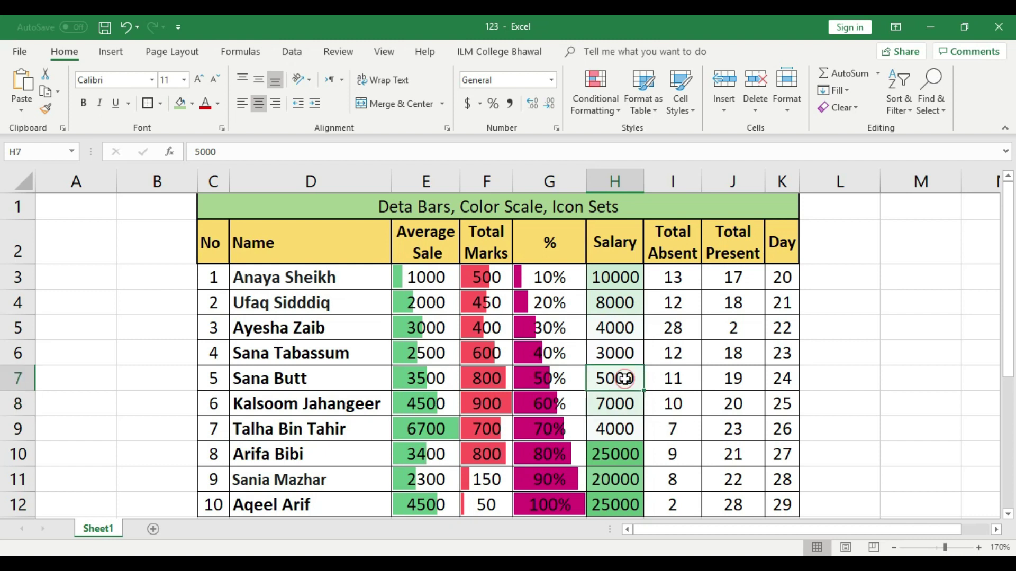
pyautogui.click(621, 349)
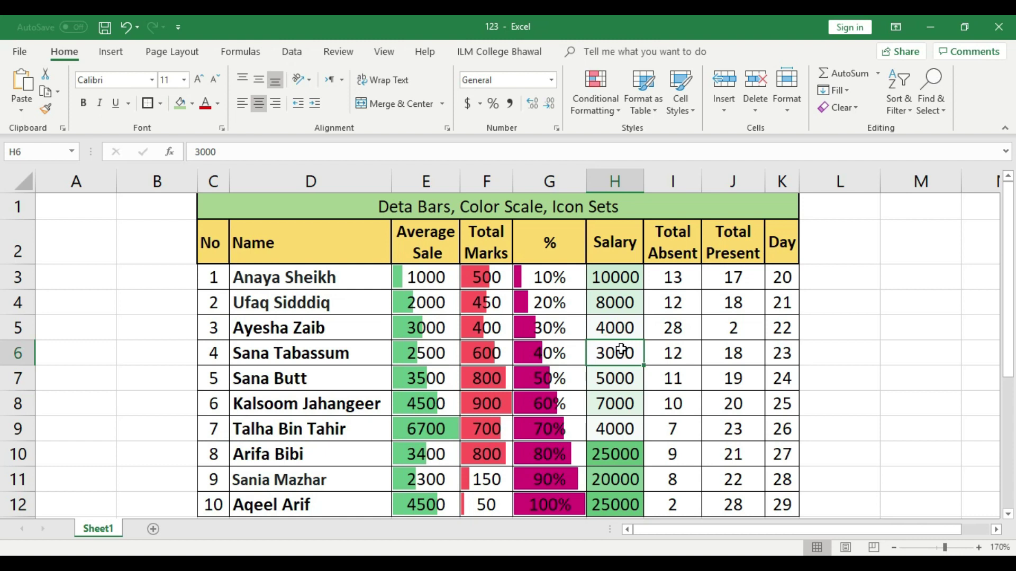
# Step: Apply the Green-Yellow color scale to the Salary values in H3:H12 and check the colors of the highest salaries
pyautogui.moveTo(622, 277); pyautogui.dragTo(614, 503)
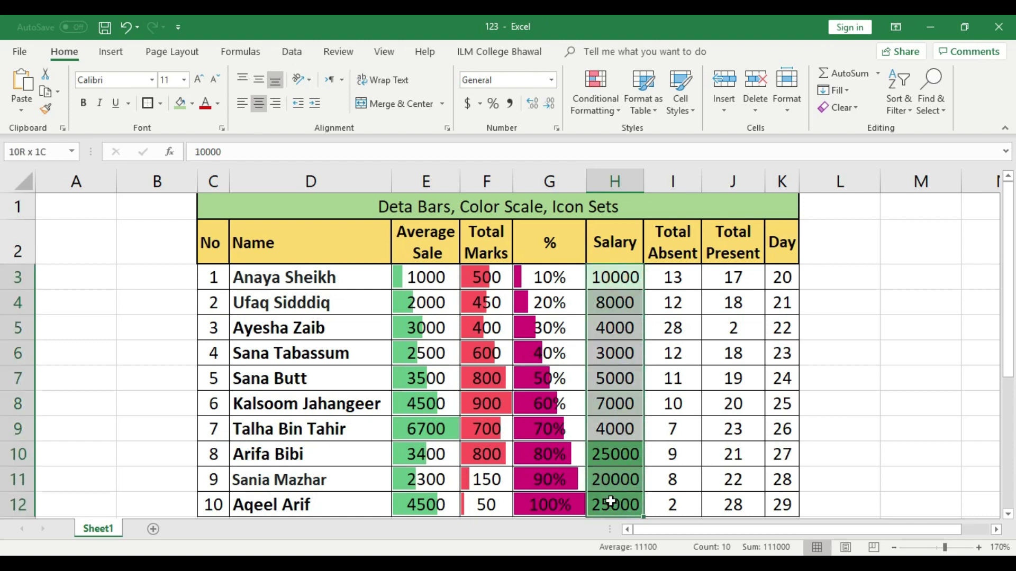
pyautogui.click(609, 106)
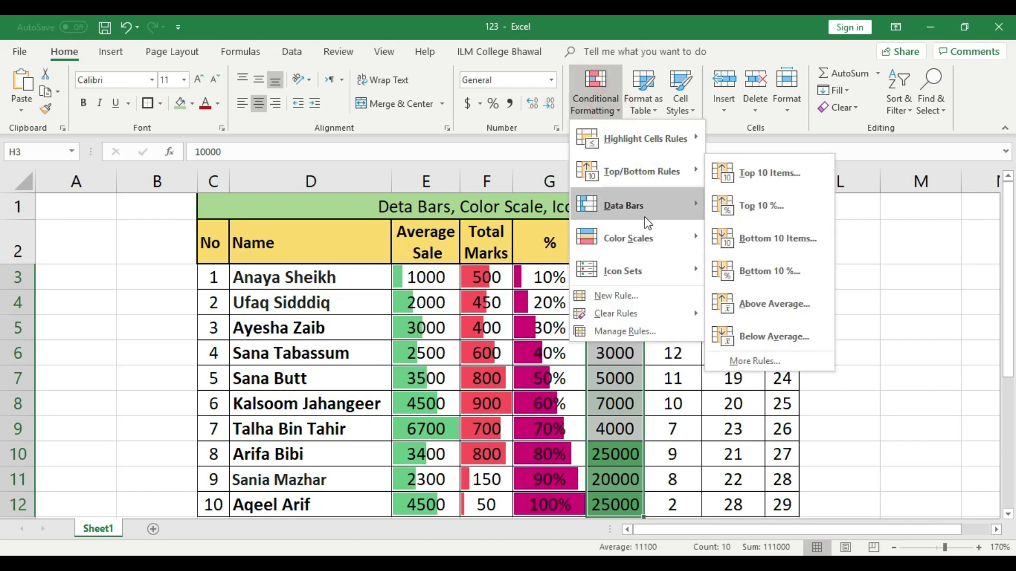
pyautogui.moveTo(661, 238)
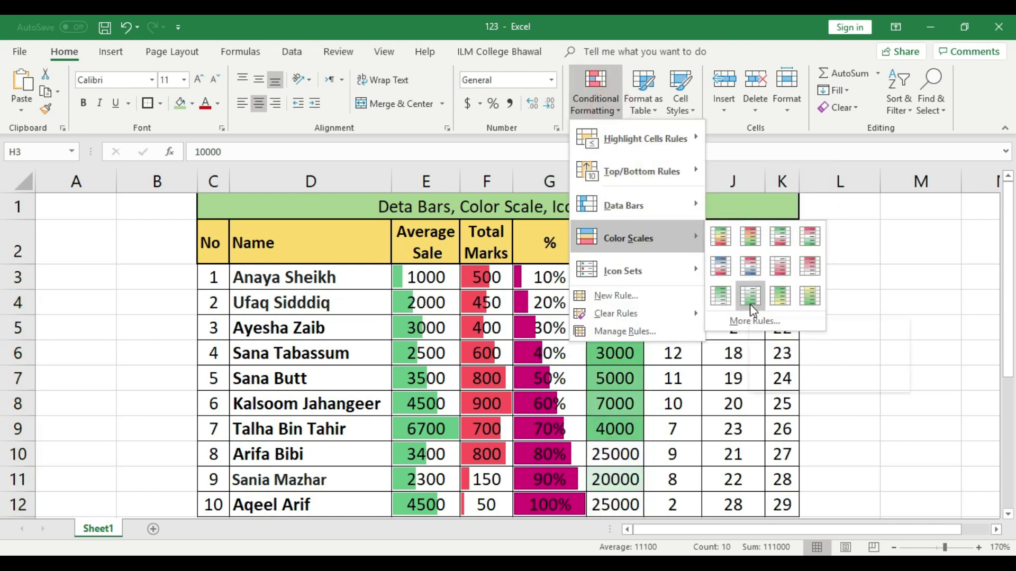
pyautogui.click(787, 298)
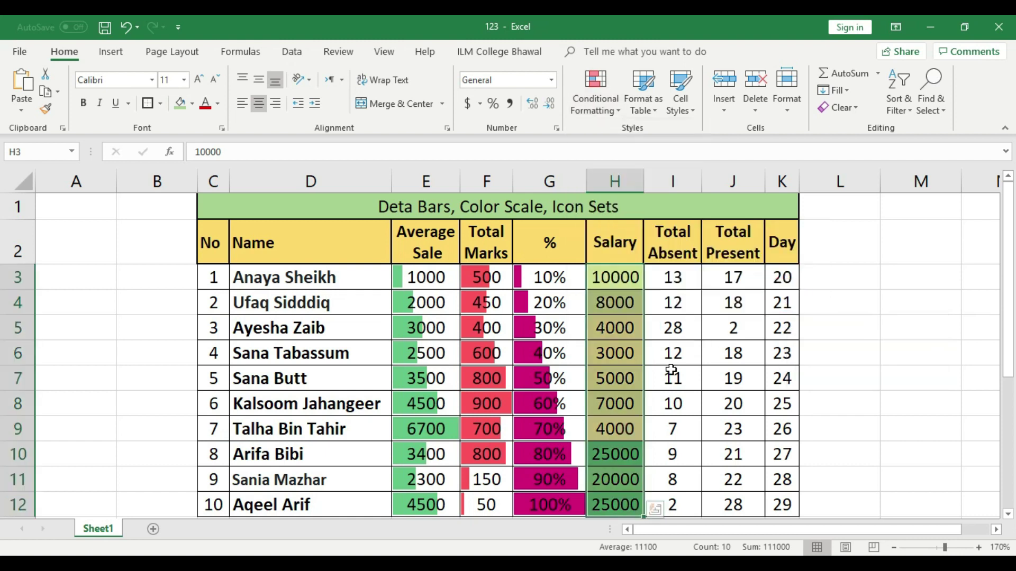
pyautogui.click(654, 378)
pyautogui.click(626, 505)
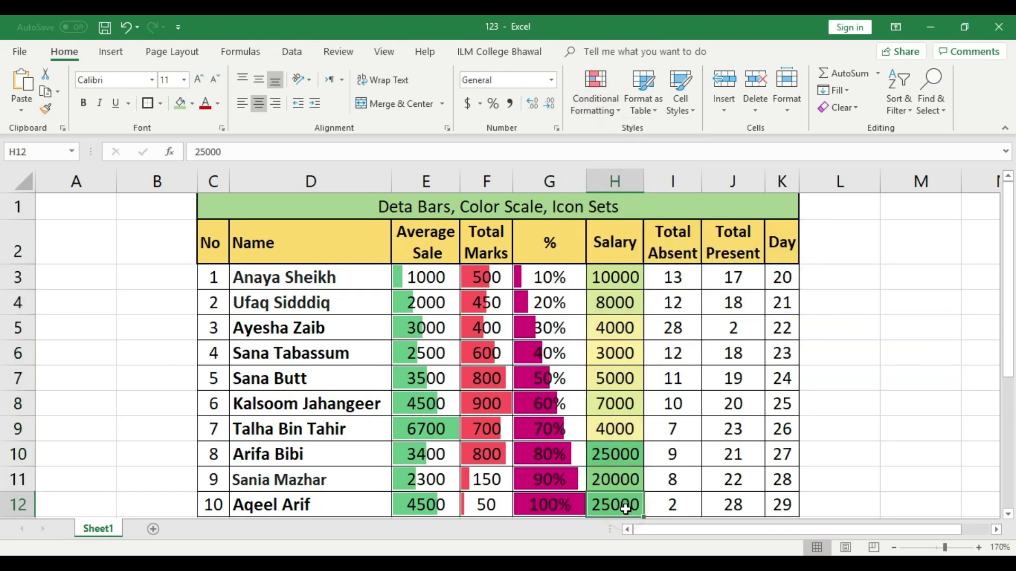
pyautogui.click(620, 478)
pyautogui.click(622, 445)
pyautogui.click(626, 503)
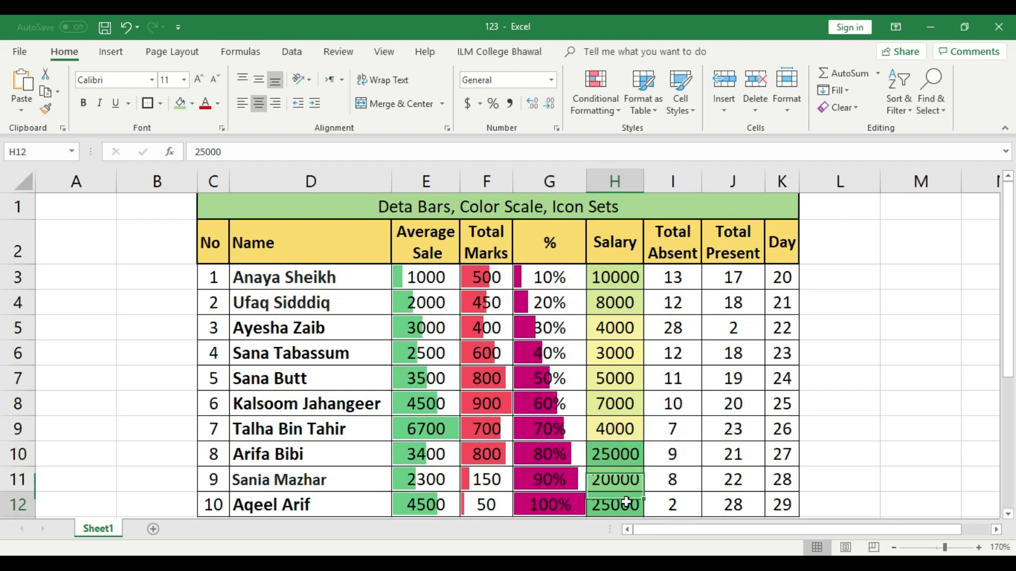
# Step: Set the Salary value in H7 to 30000
pyautogui.click(618, 377)
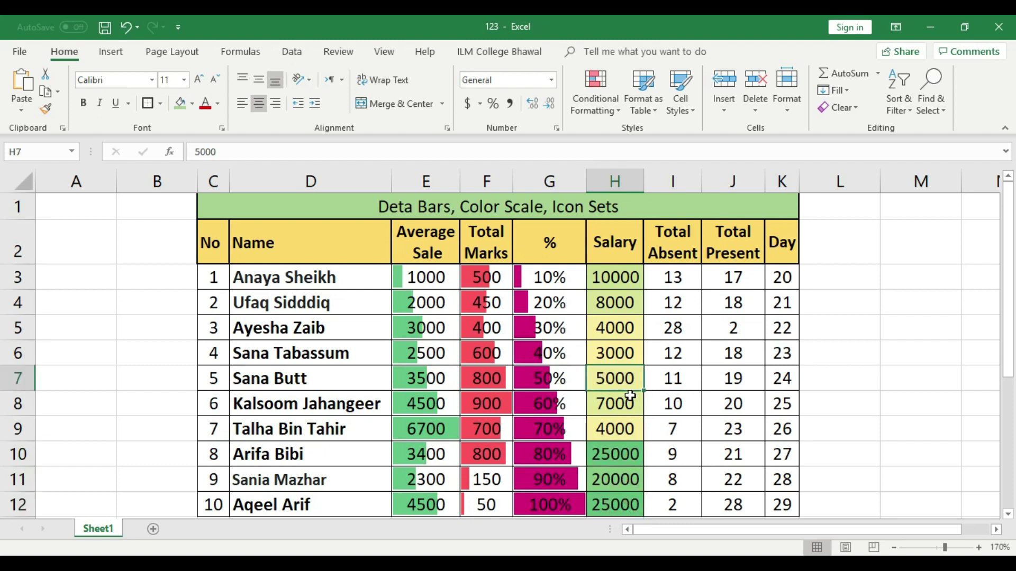
pyautogui.write('30000')
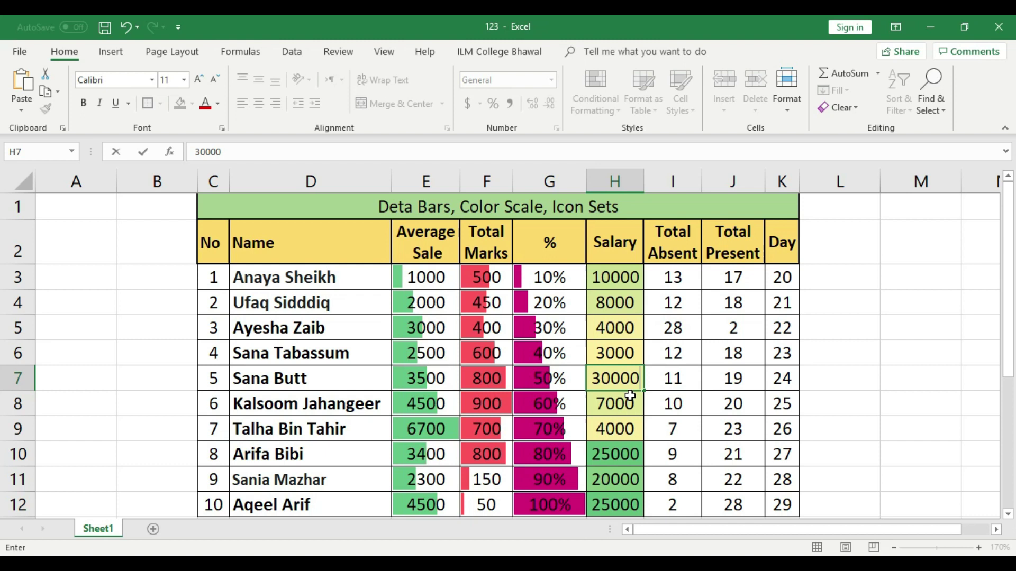
pyautogui.press('Up')
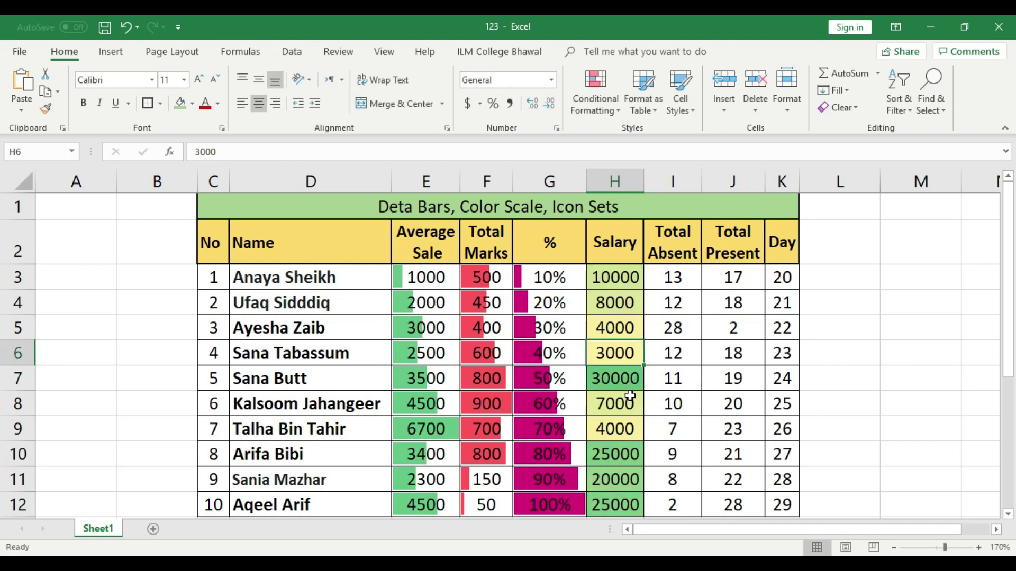
# Step: Apply the Green-White color scale to the Salary values in H3:H12
pyautogui.moveTo(611, 274); pyautogui.dragTo(618, 496)
pyautogui.click(599, 98)
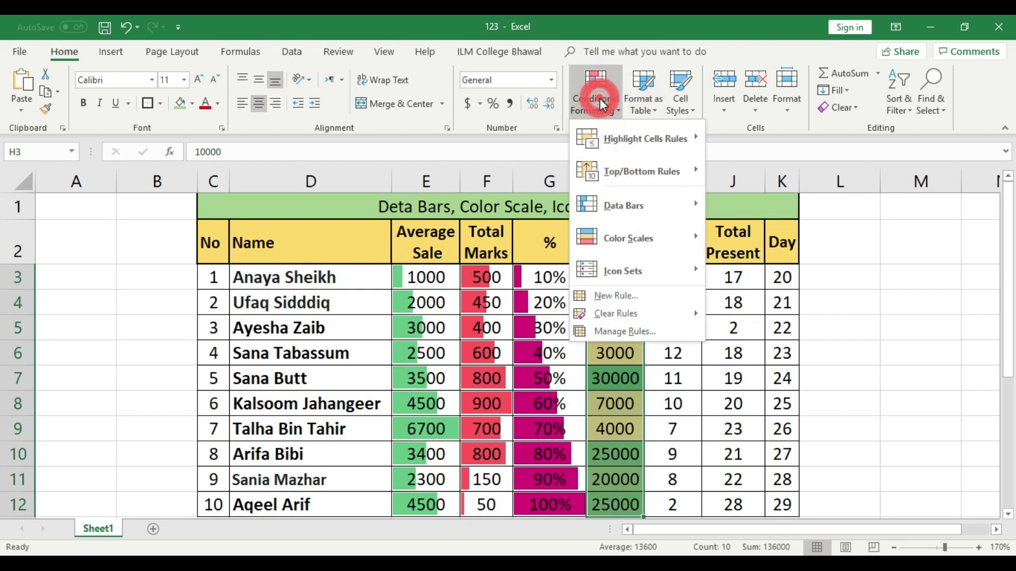
pyautogui.moveTo(655, 239)
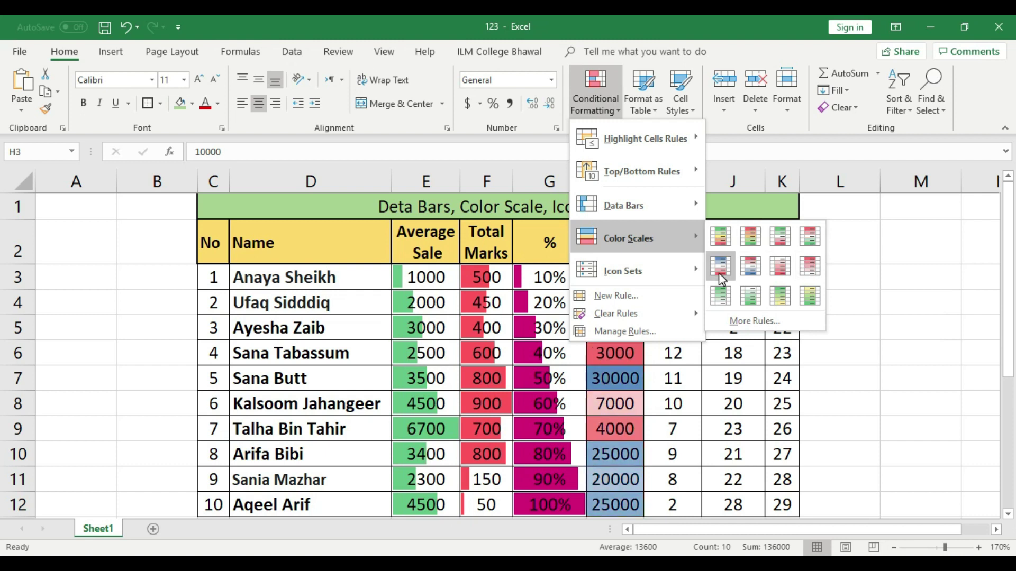
pyautogui.click(721, 295)
pyautogui.click(676, 315)
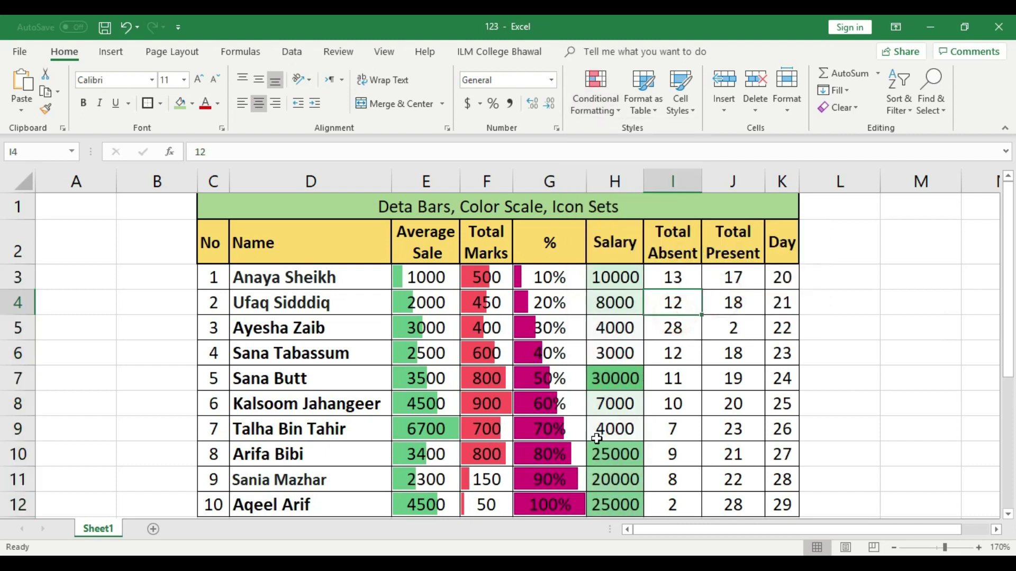
# Step: Review the Data Bars, Color Scales and Icon Sets options of conditional formatting without applying any
pyautogui.click(595, 90)
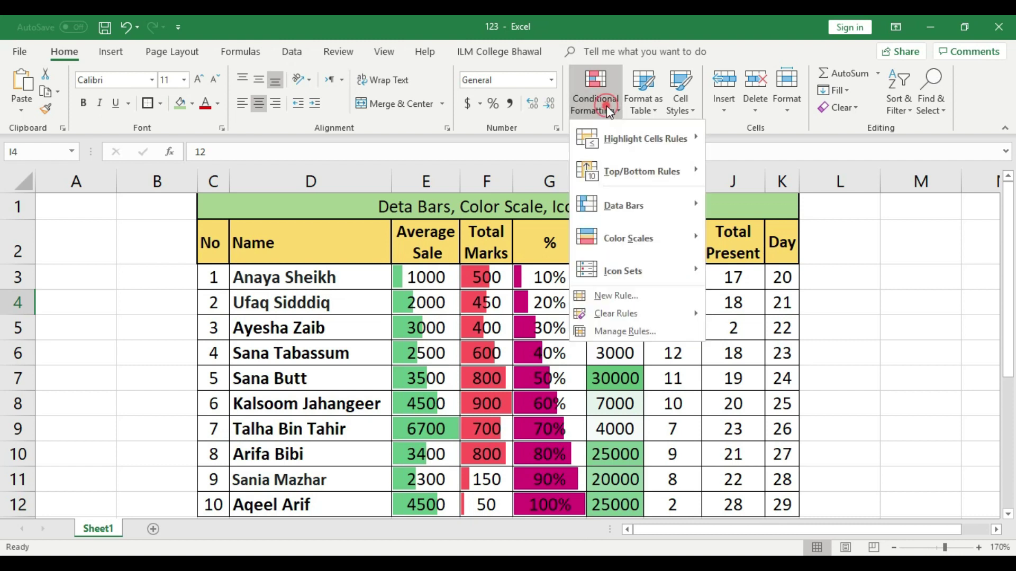
pyautogui.moveTo(689, 207)
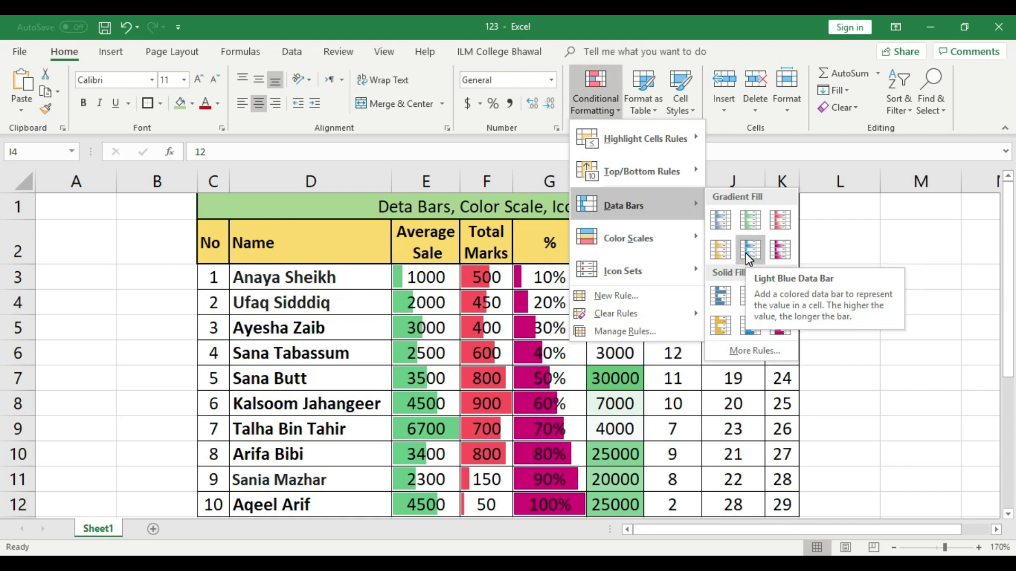
pyautogui.moveTo(656, 237)
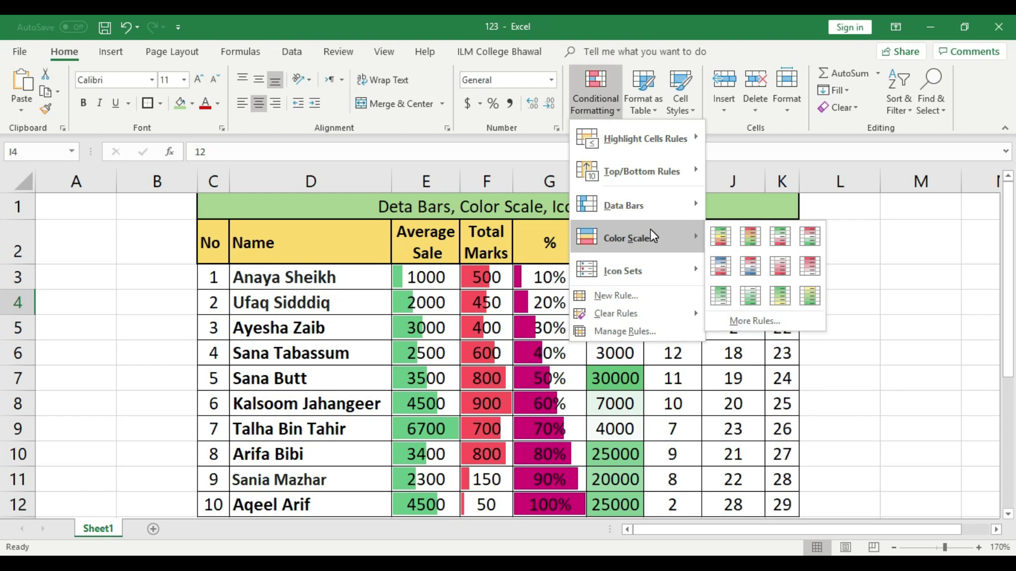
pyautogui.moveTo(646, 198)
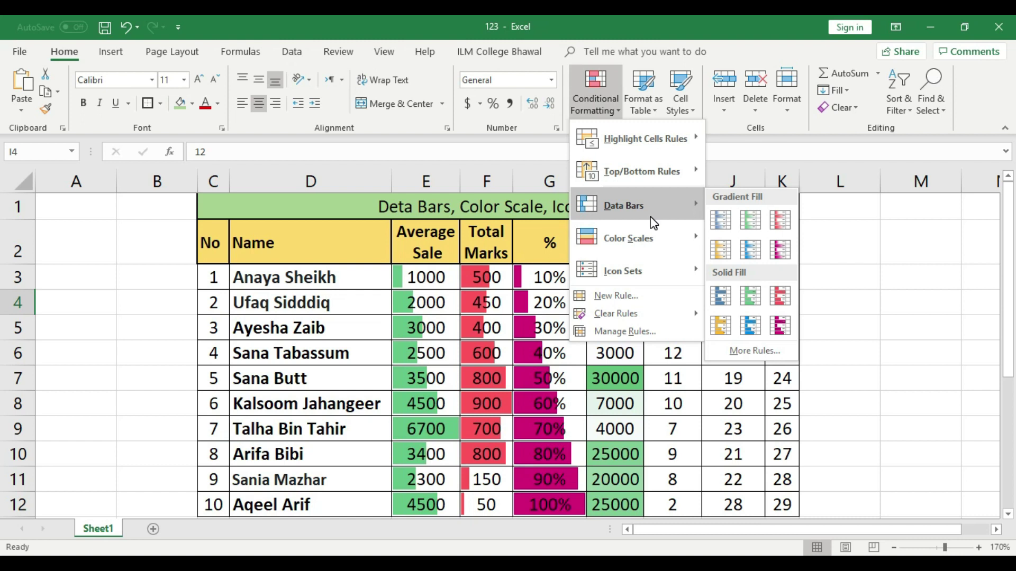
pyautogui.moveTo(636, 270)
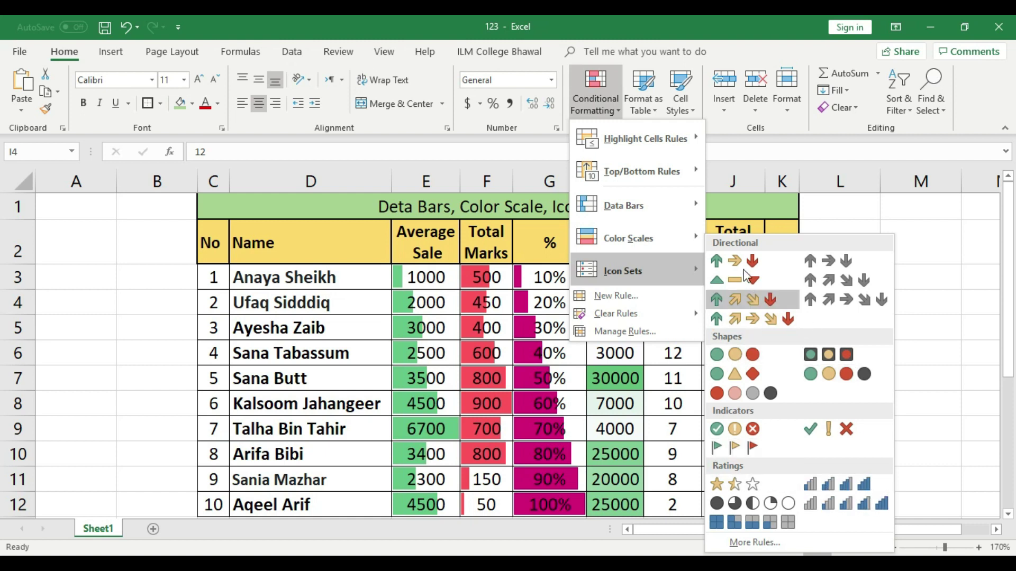
pyautogui.click(925, 314)
pyautogui.click(671, 373)
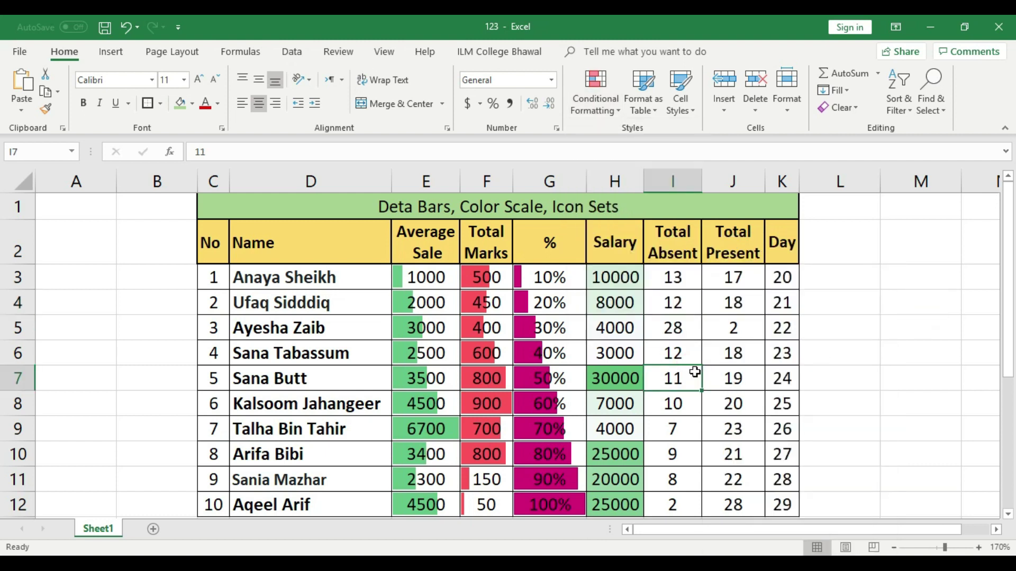
# Step: Apply the 5 Quarters icon set to the percentages in G3:G12
pyautogui.click(546, 279)
pyautogui.moveTo(561, 274); pyautogui.dragTo(553, 503)
pyautogui.click(599, 100)
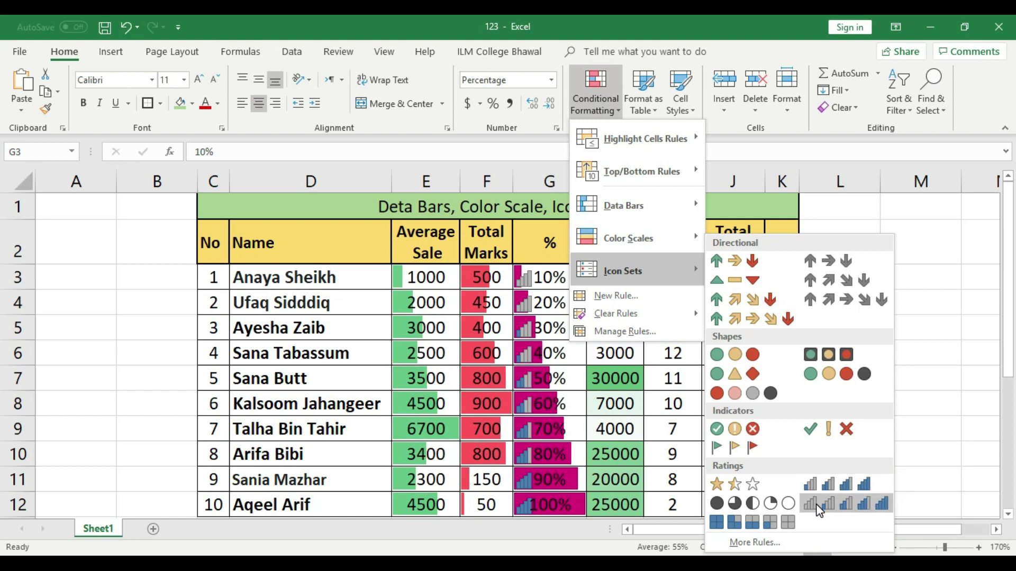
pyautogui.click(773, 503)
pyautogui.click(874, 343)
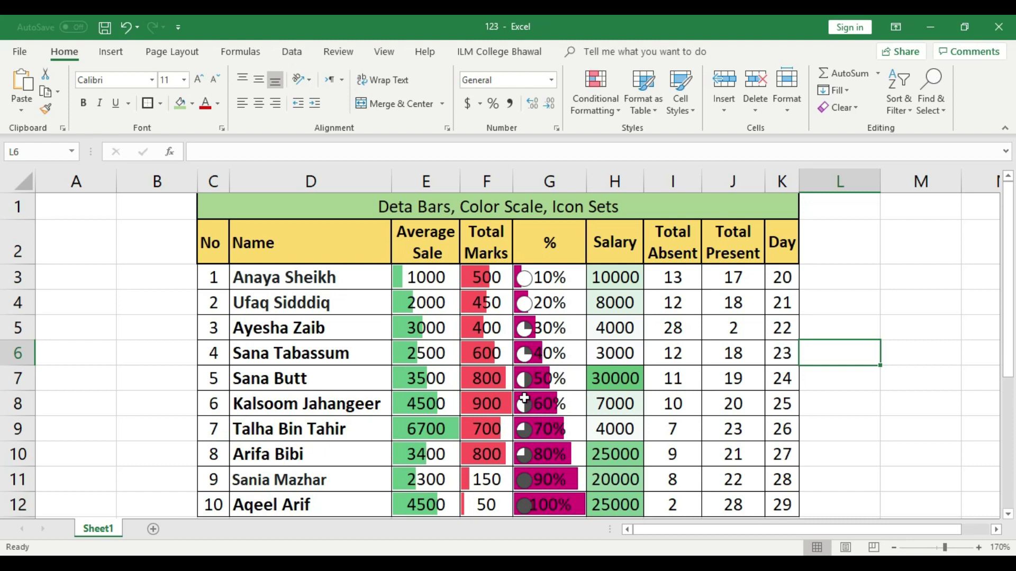
# Step: Widen column G to separate the icons from the percentages and check the icons down the column
pyautogui.scroll(-1, 523, 411)
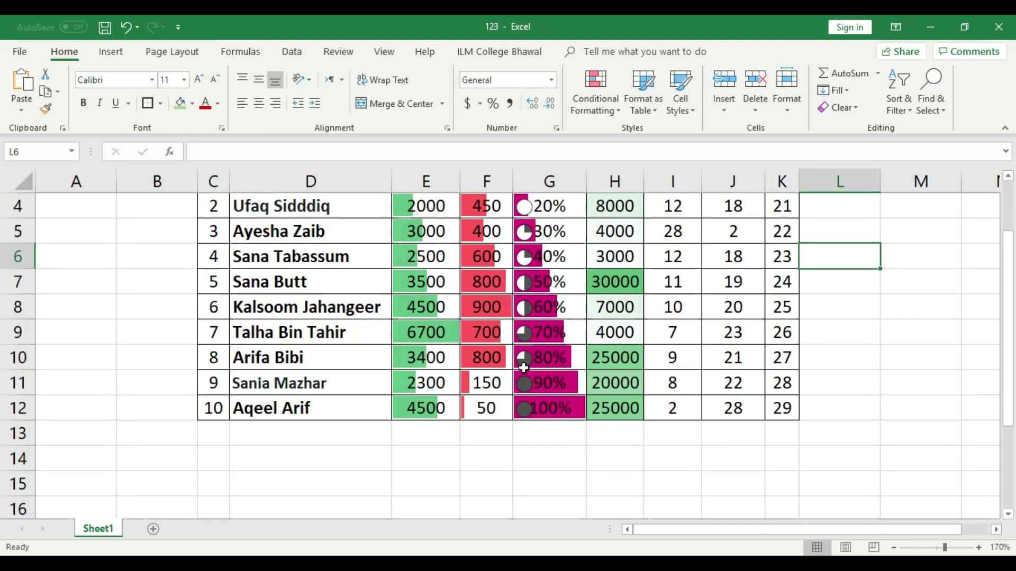
pyautogui.scroll(1, 541, 423)
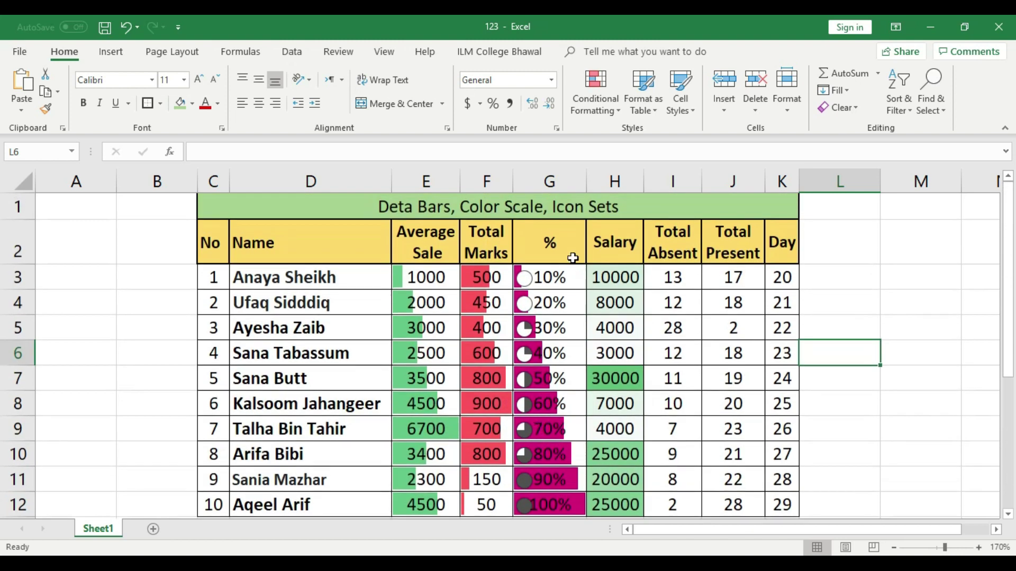
pyautogui.moveTo(586, 182); pyautogui.dragTo(608, 182)
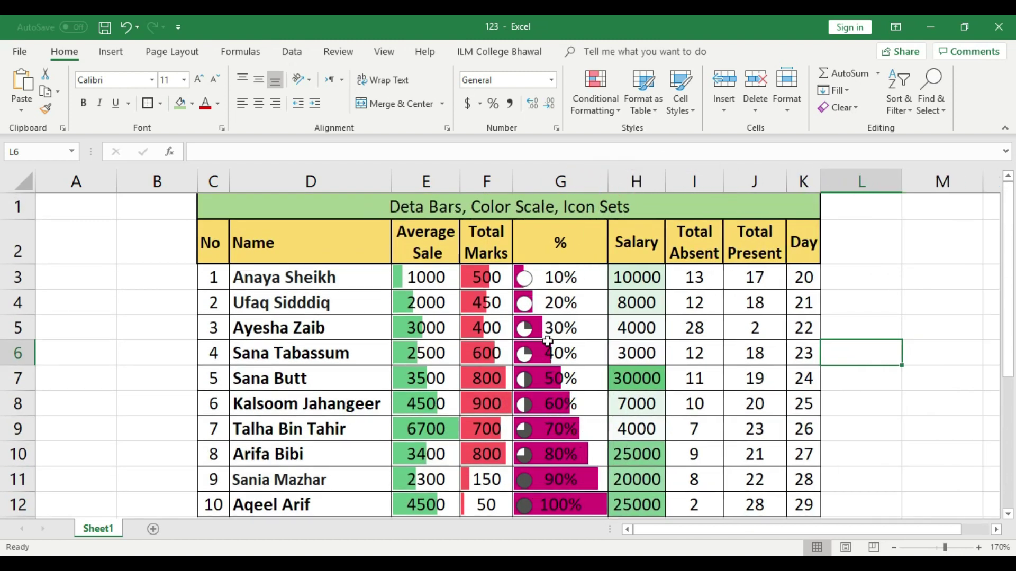
pyautogui.scroll(-1, 564, 506)
pyautogui.scroll(1, 565, 504)
pyautogui.scroll(-1, 565, 504)
pyautogui.scroll(1, 565, 503)
# Step: Apply the 3 Stars icon set to the percentages in G3:G12
pyautogui.moveTo(565, 504); pyautogui.dragTo(540, 276)
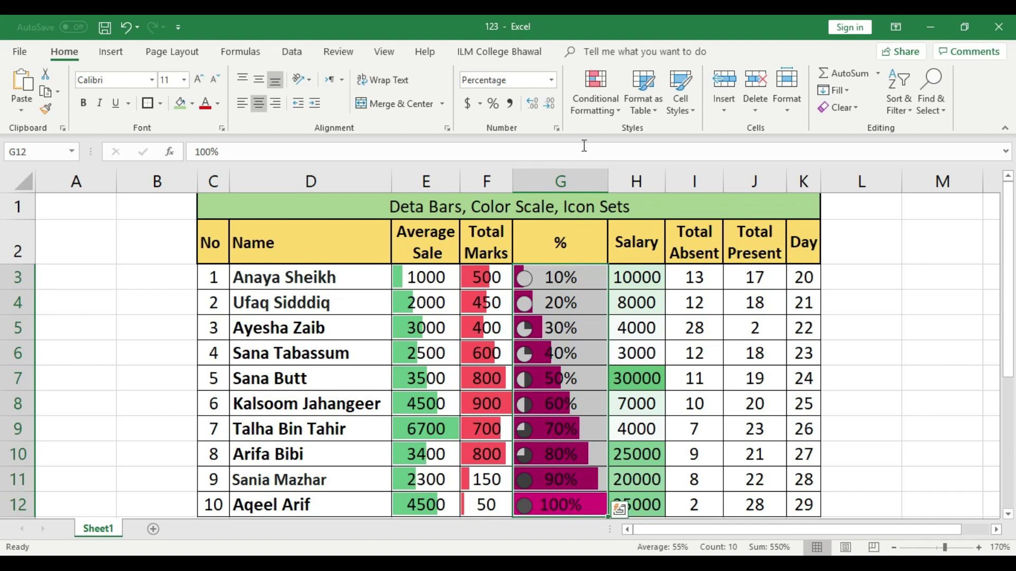
pyautogui.click(580, 84)
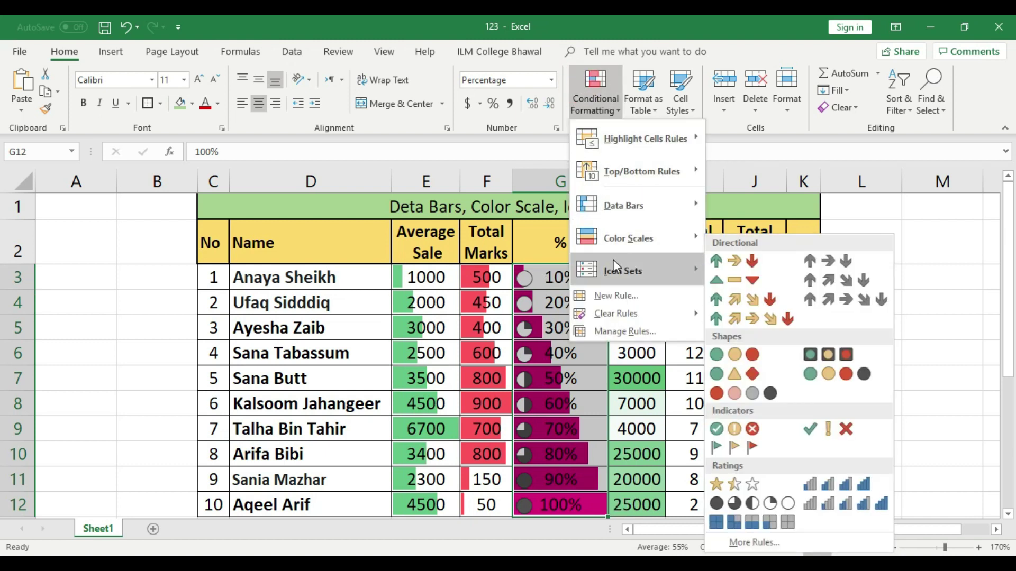
pyautogui.click(734, 482)
pyautogui.click(874, 299)
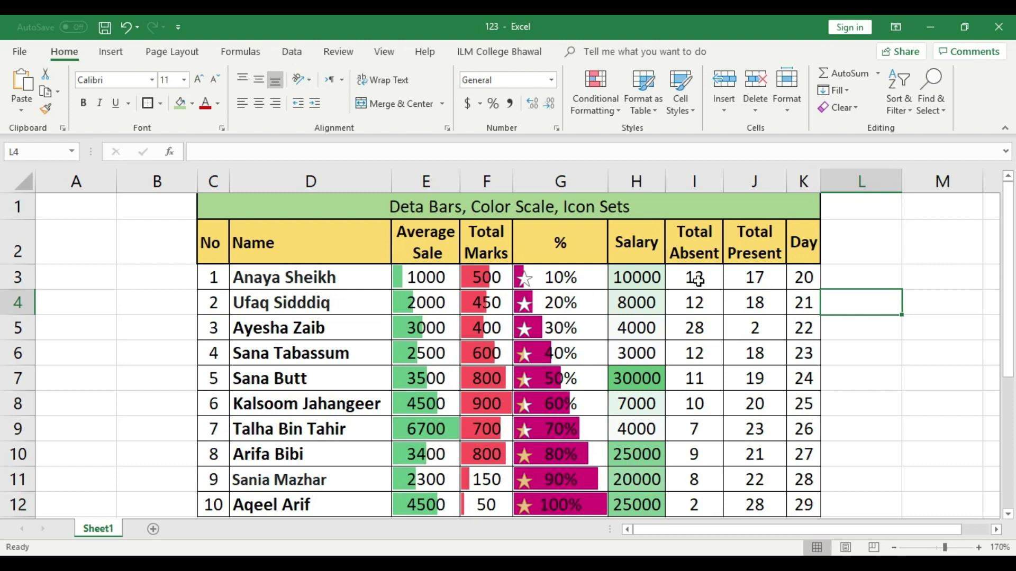
# Step: Apply a signal-bar Ratings icon set to the Salary values in H3:H12 and widen column H to fit icons and numbers
pyautogui.moveTo(637, 277); pyautogui.dragTo(639, 508)
pyautogui.click(586, 103)
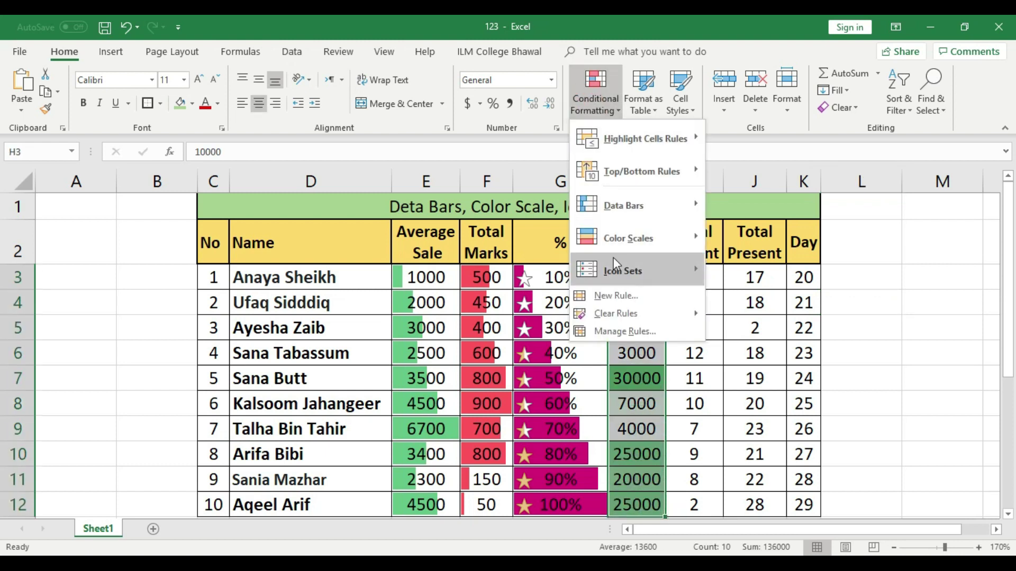
pyautogui.moveTo(619, 274)
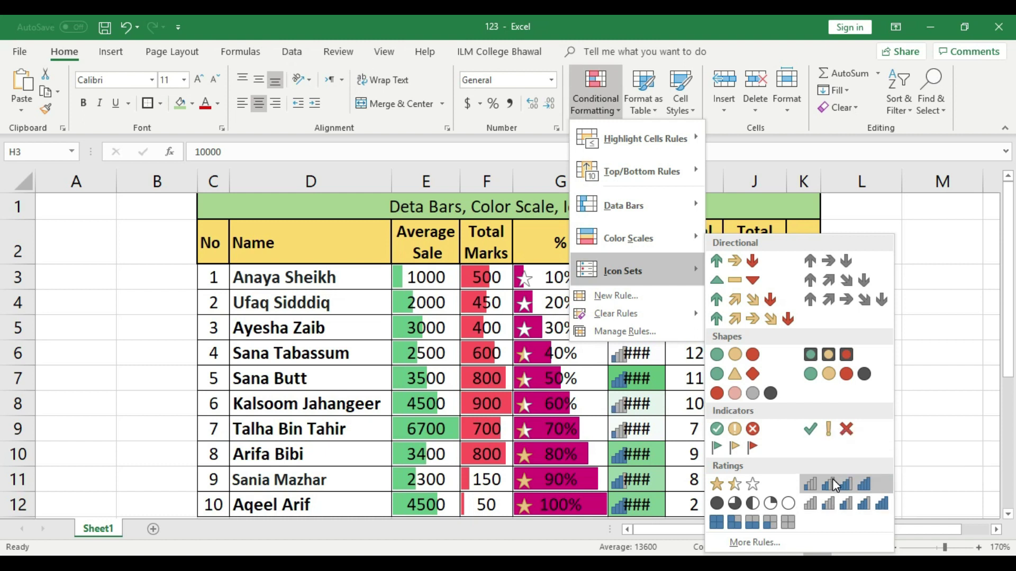
pyautogui.click(827, 500)
pyautogui.click(761, 384)
pyautogui.doubleClick(664, 180)
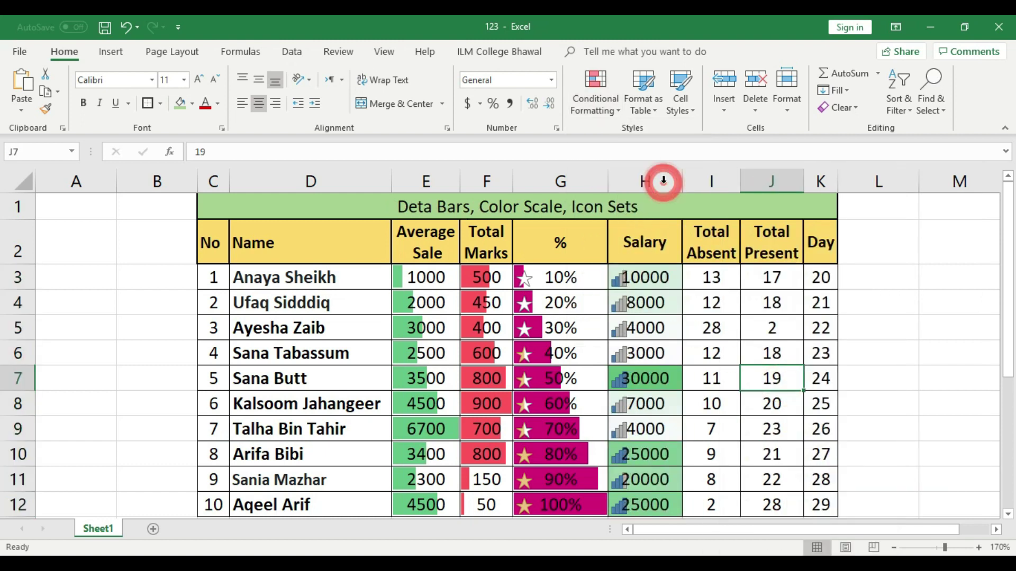
pyautogui.moveTo(679, 179); pyautogui.dragTo(699, 178)
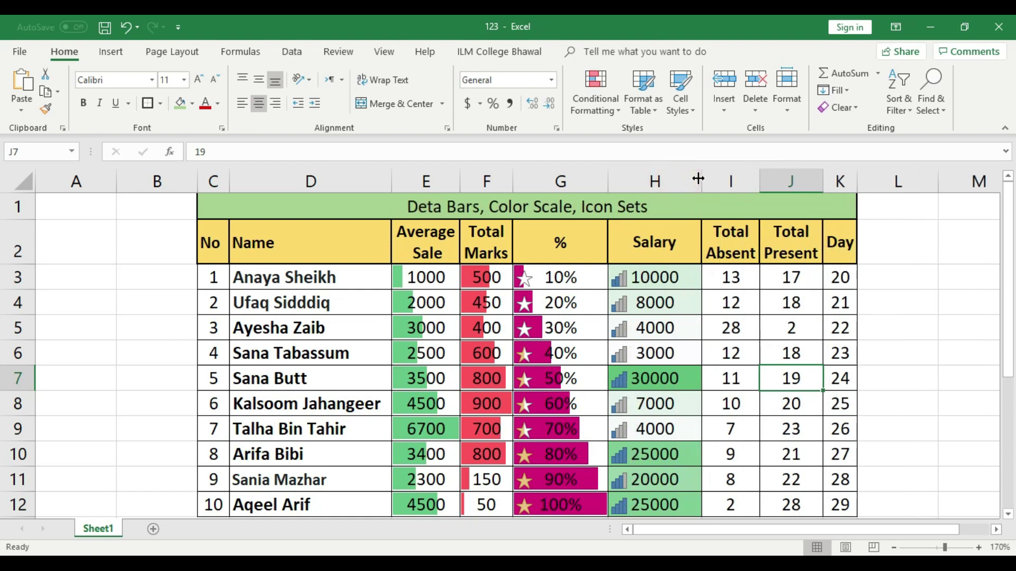
# Step: Examine how the rating bar icons in H3:H12 relate to the high and low Salary values
pyautogui.click(654, 278)
pyautogui.scroll(-1, 696, 369)
pyautogui.scroll(1, 699, 370)
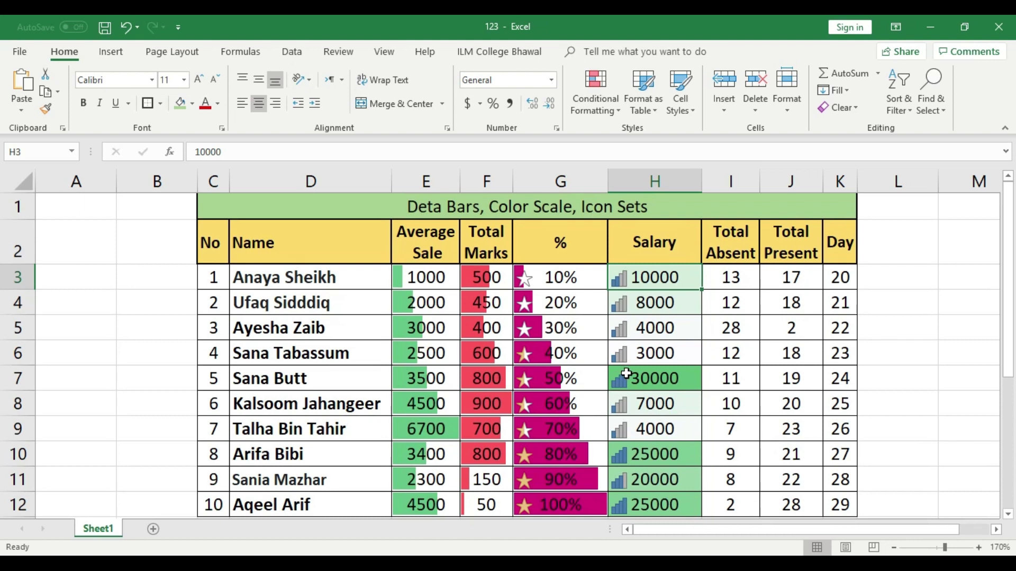
pyautogui.moveTo(656, 272); pyautogui.dragTo(657, 504)
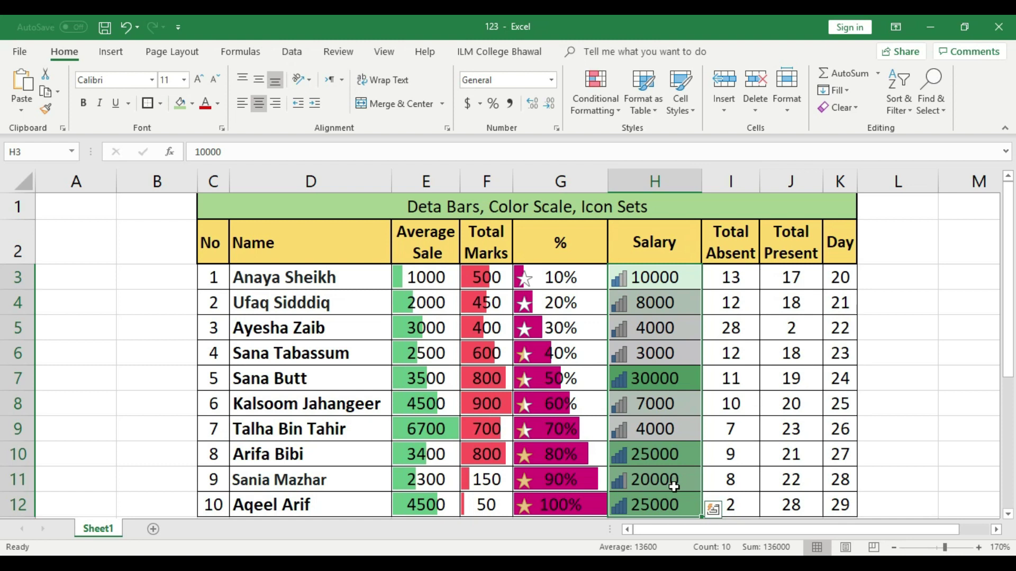
pyautogui.click(672, 464)
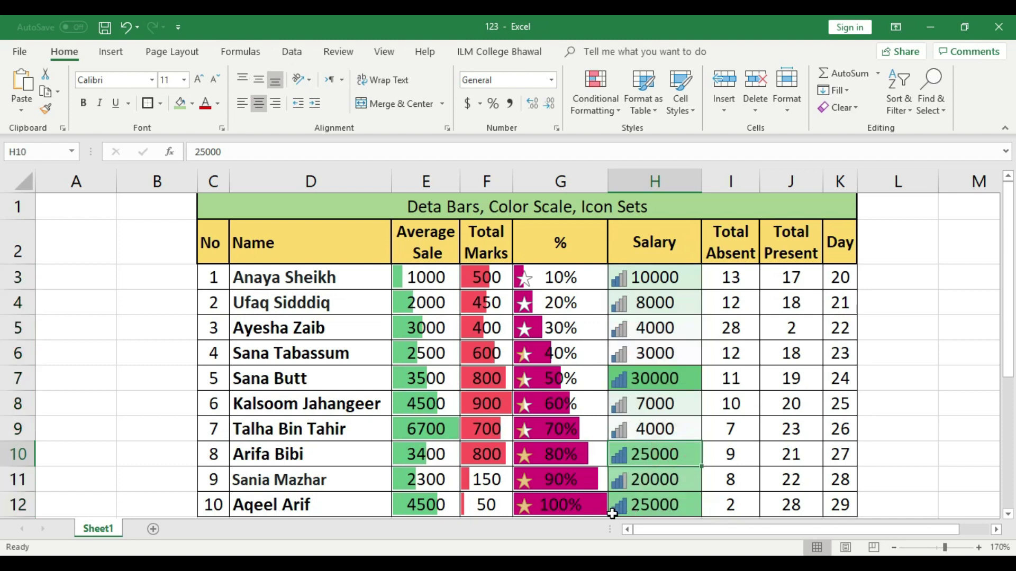
pyautogui.click(651, 505)
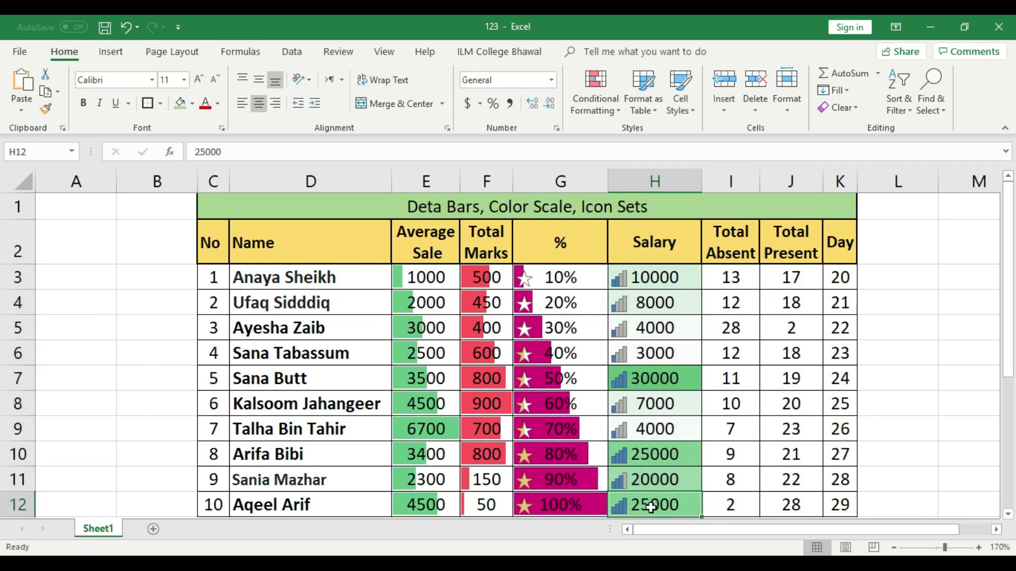
pyautogui.click(649, 454)
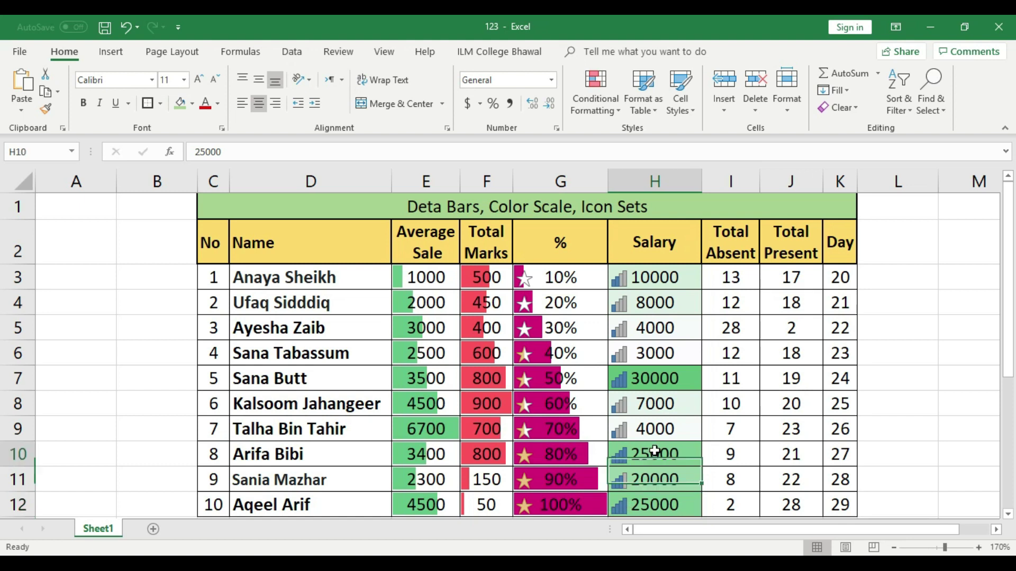
# Step: Set the Salary value in H7 to 500 to test how its icon and color respond
pyautogui.click(662, 381)
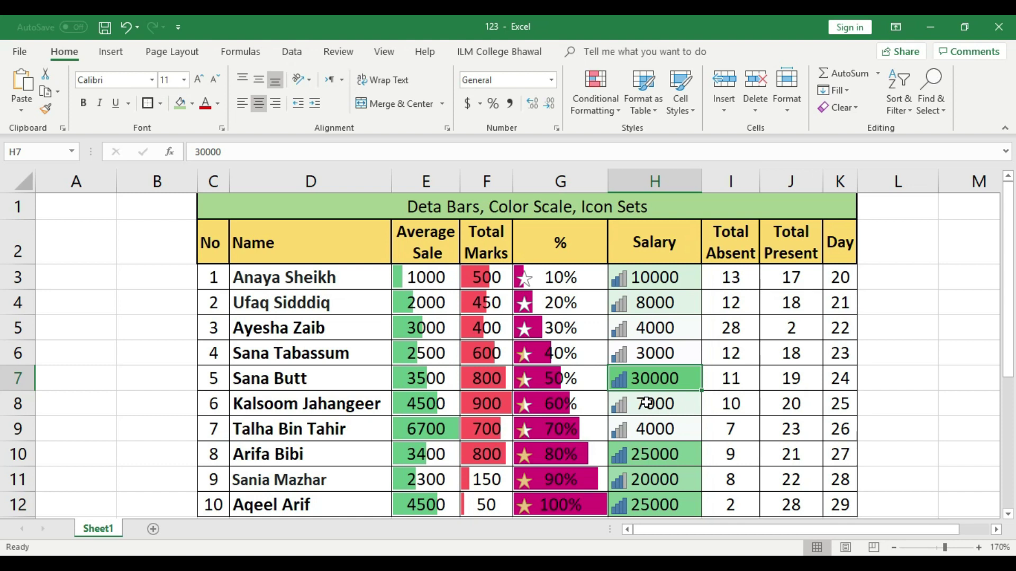
pyautogui.write('500')
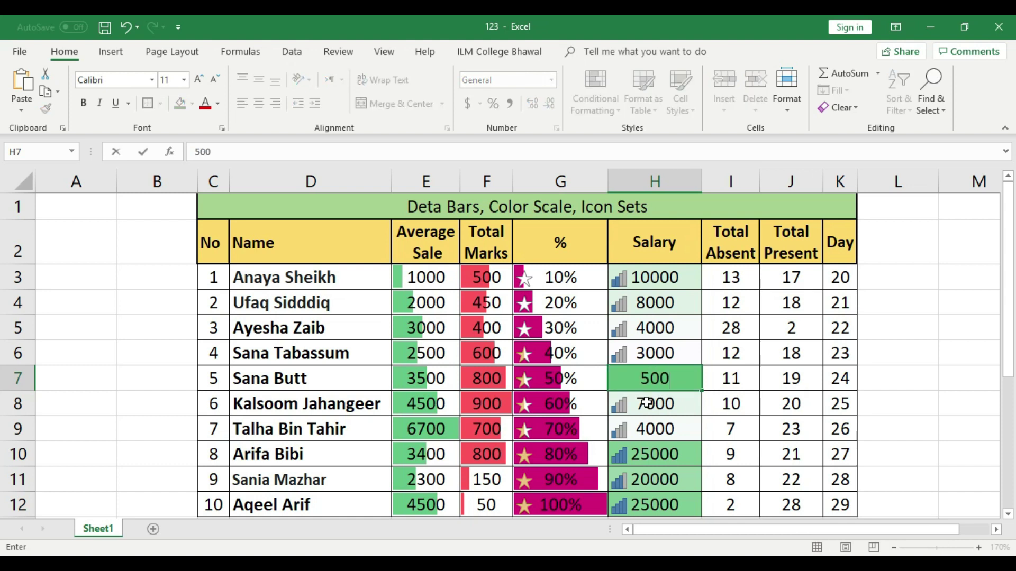
pyautogui.click(668, 352)
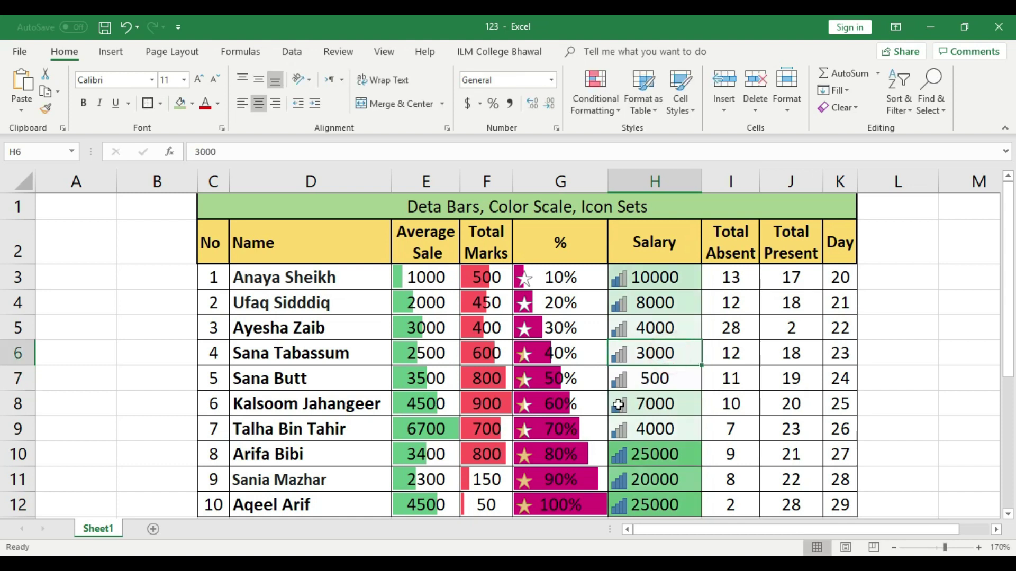
# Step: Set the Salary value in H7 to 20000
pyautogui.click(662, 379)
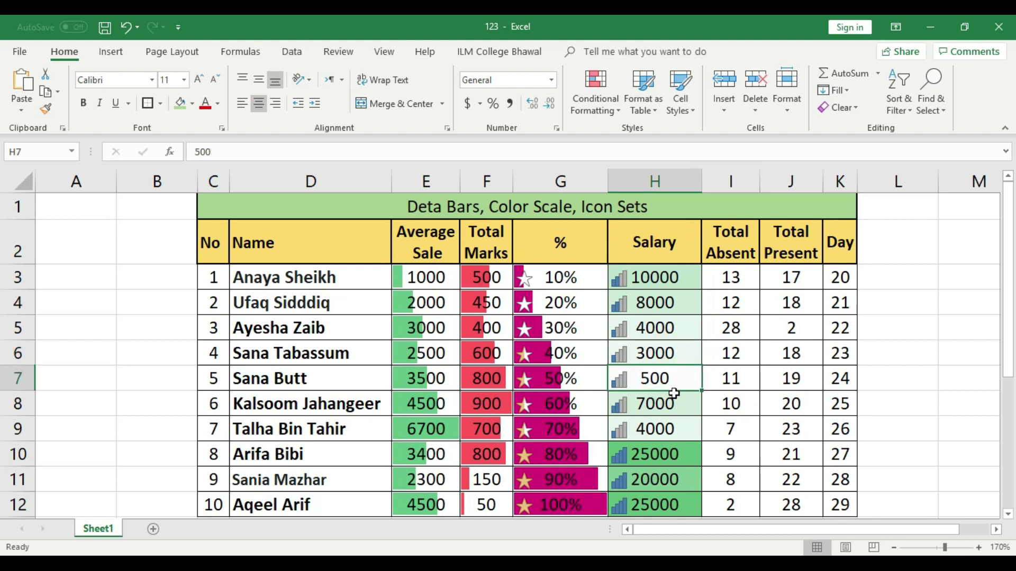
pyautogui.write('2000')
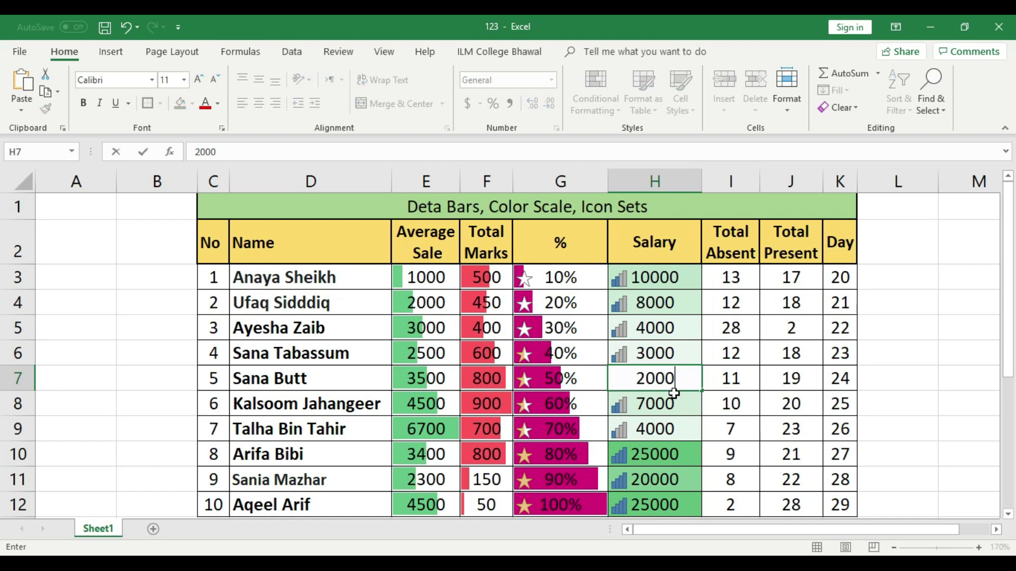
pyautogui.write('0')
pyautogui.click(682, 353)
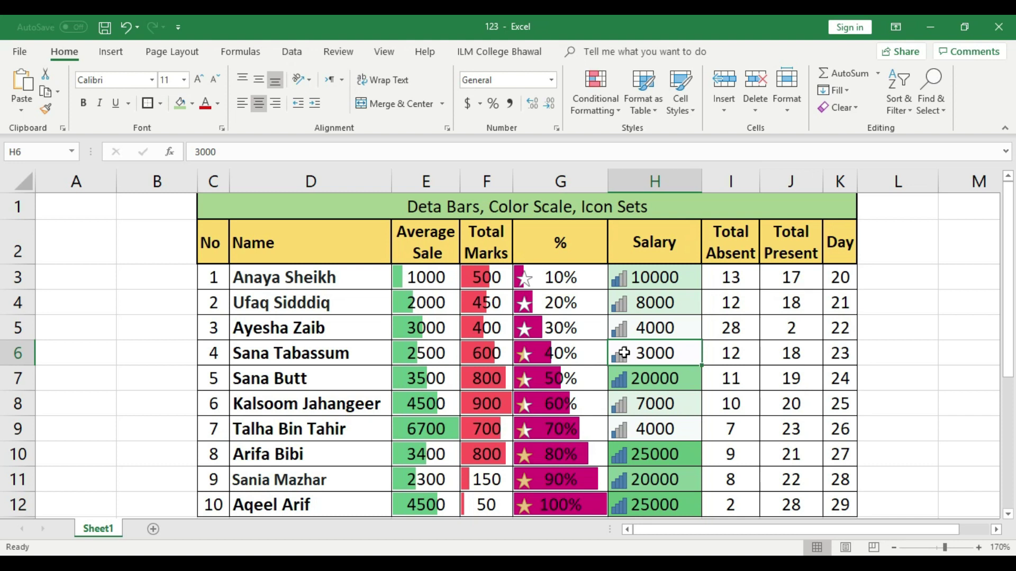
# Step: Apply the red-to-black circles icon set to the Total Absent values in I3:I12 and widen column I to separate icons from numbers
pyautogui.click(744, 276)
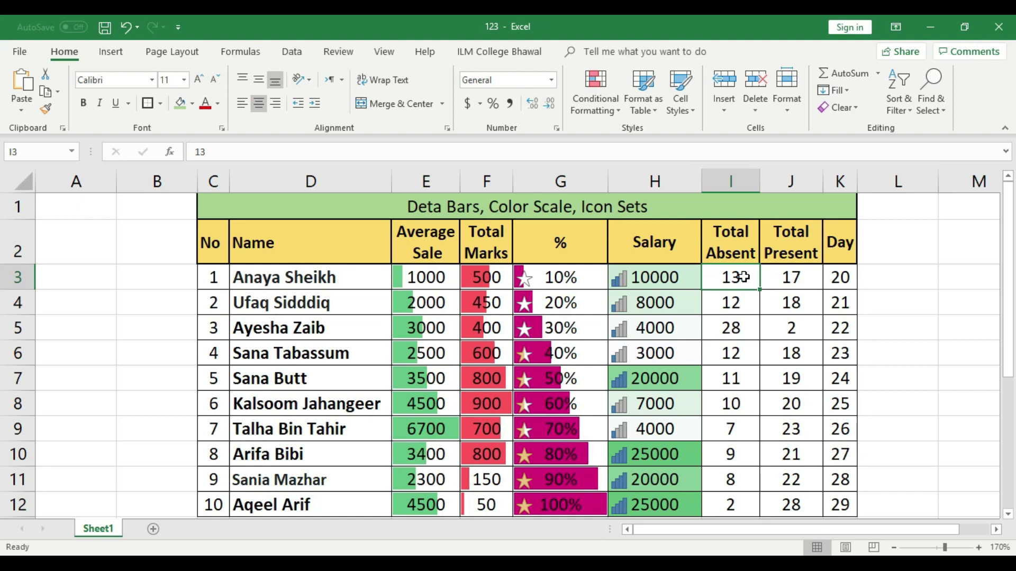
pyautogui.moveTo(744, 277); pyautogui.dragTo(742, 500)
pyautogui.scroll(-1, 741, 500)
pyautogui.scroll(1, 741, 500)
pyautogui.click(603, 105)
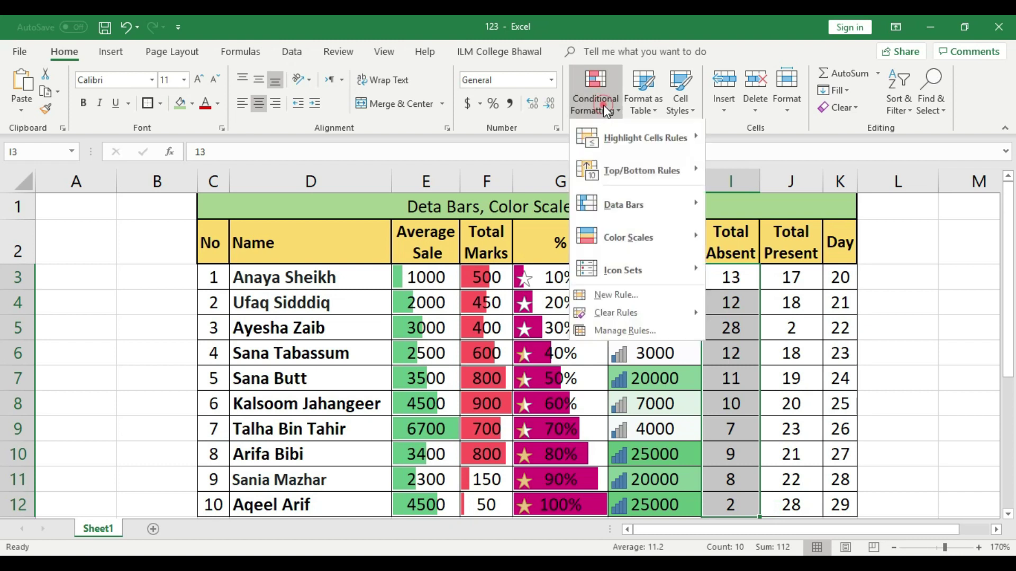
pyautogui.moveTo(640, 272)
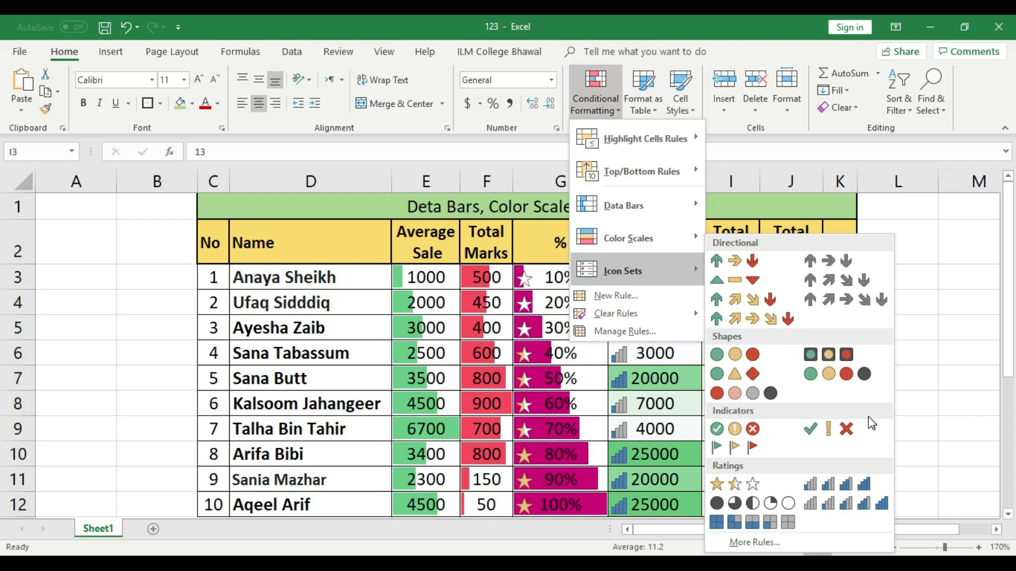
pyautogui.click(750, 394)
pyautogui.click(776, 376)
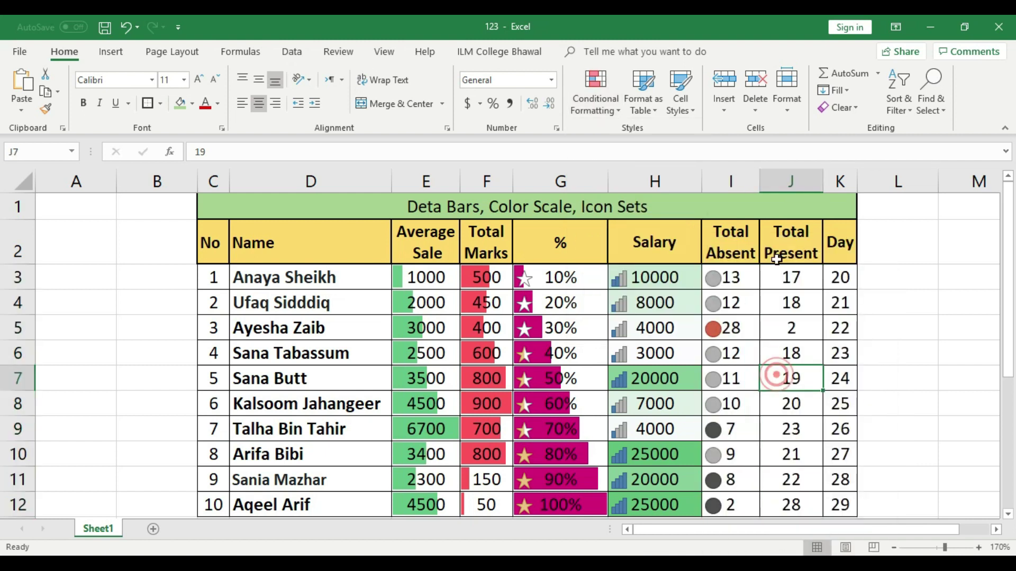
pyautogui.moveTo(760, 175)
pyautogui.mouseDown()
pyautogui.moveTo(751, 175)
pyautogui.moveTo(783, 175)
pyautogui.moveTo(773, 176)
pyautogui.mouseUp()
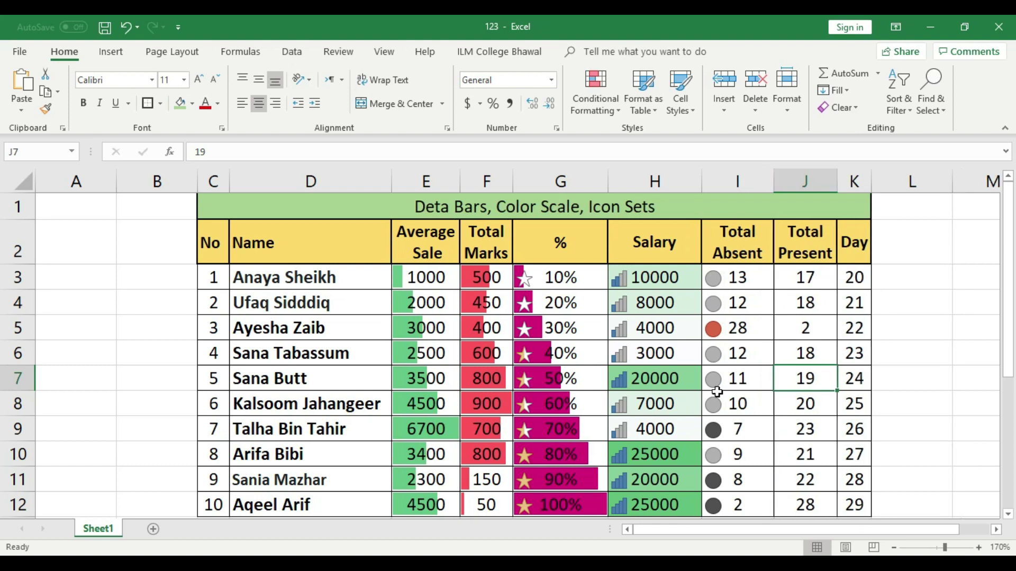
pyautogui.click(739, 331)
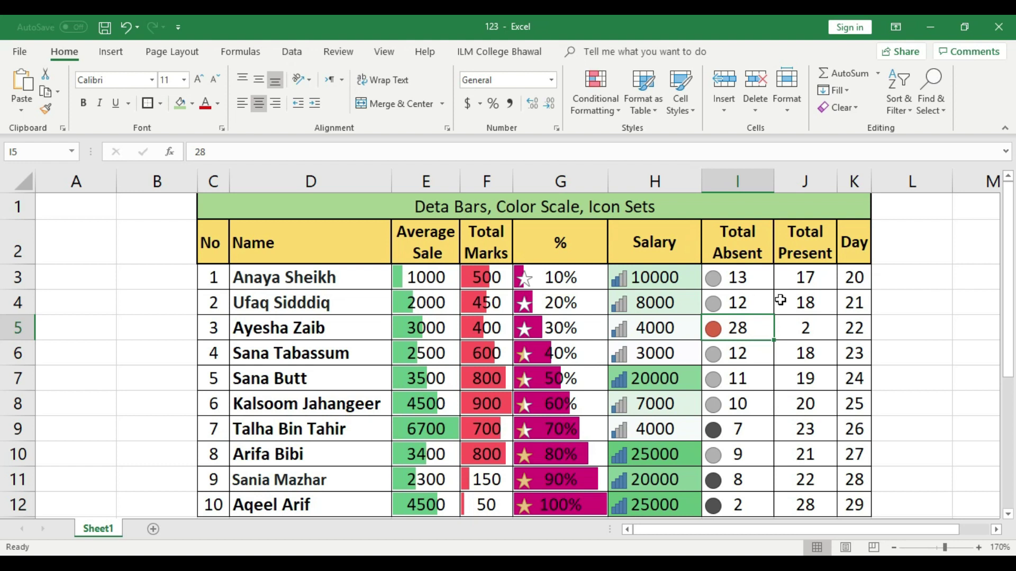
# Step: Apply the Directional icon set with three gray arrows to the Total Present values in J3:J12
pyautogui.moveTo(812, 276); pyautogui.dragTo(808, 503)
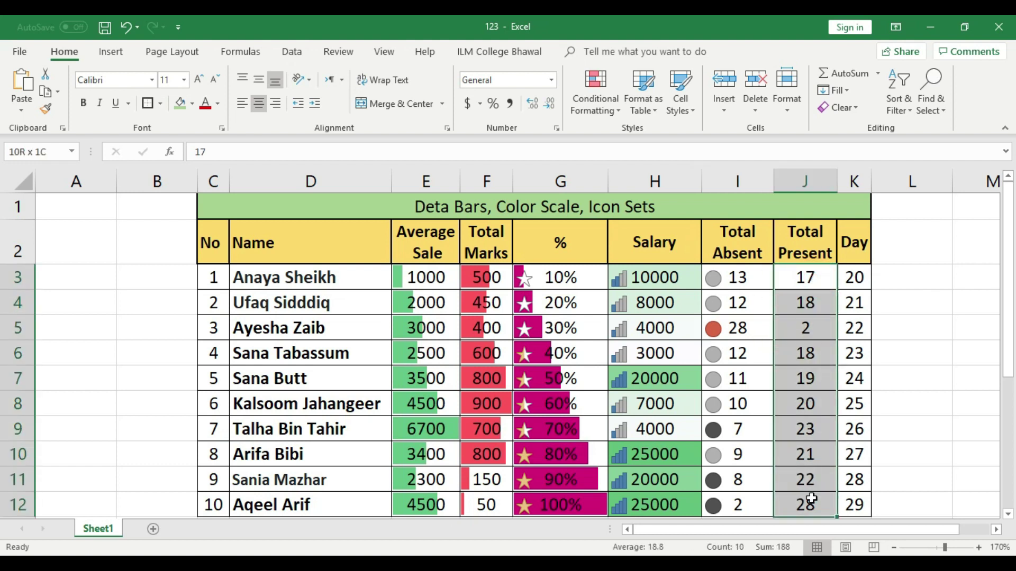
pyautogui.click(602, 112)
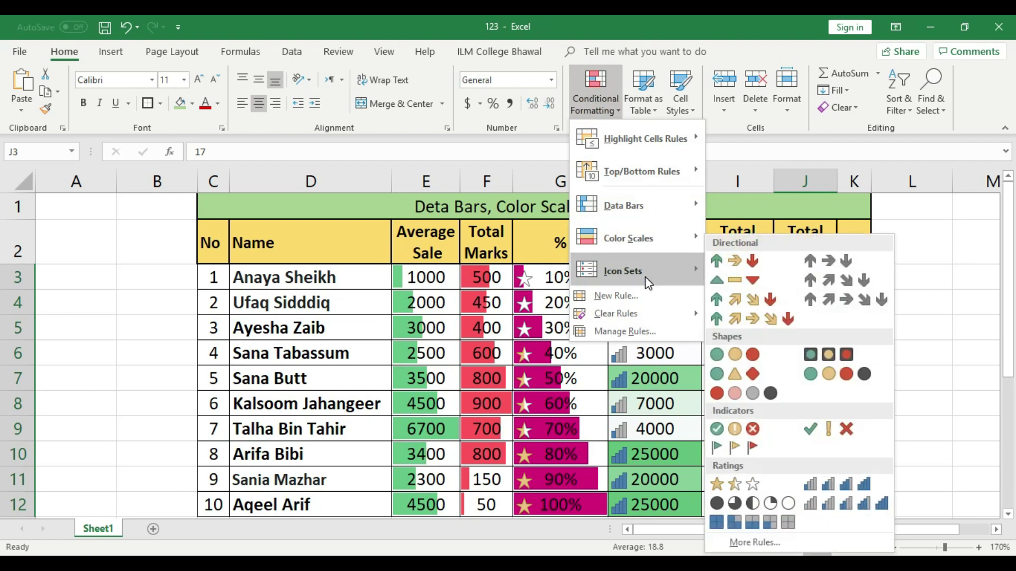
pyautogui.click(845, 260)
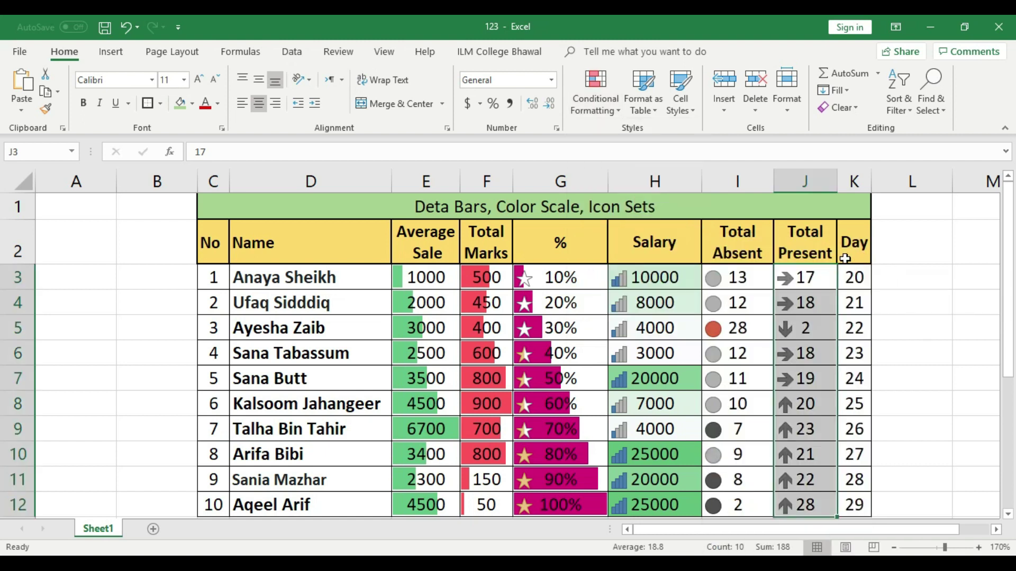
pyautogui.click(862, 293)
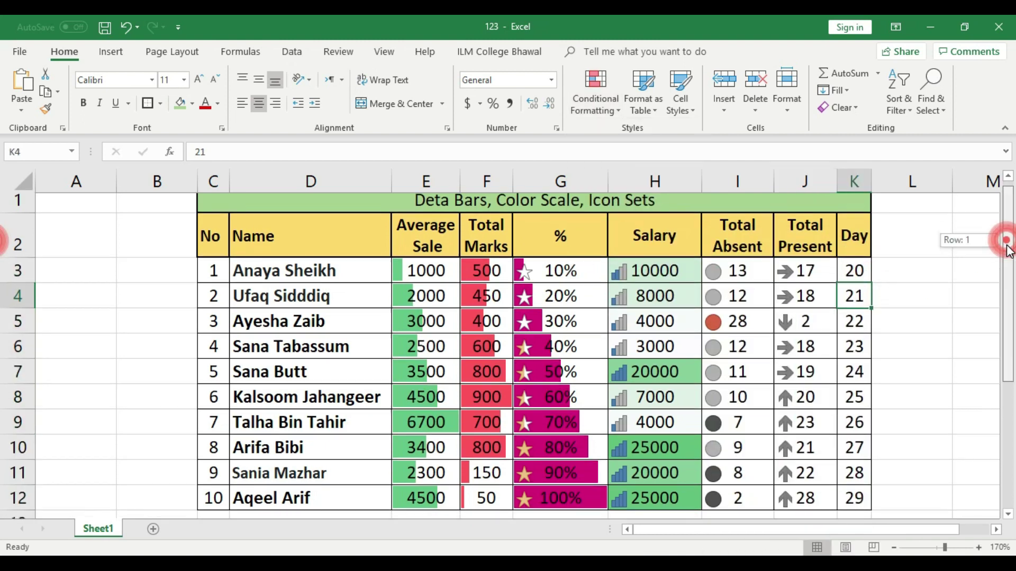
# Step: Examine how the gray arrows in J3:J12 relate to the low, middle and high Total Present values
pyautogui.click(813, 328)
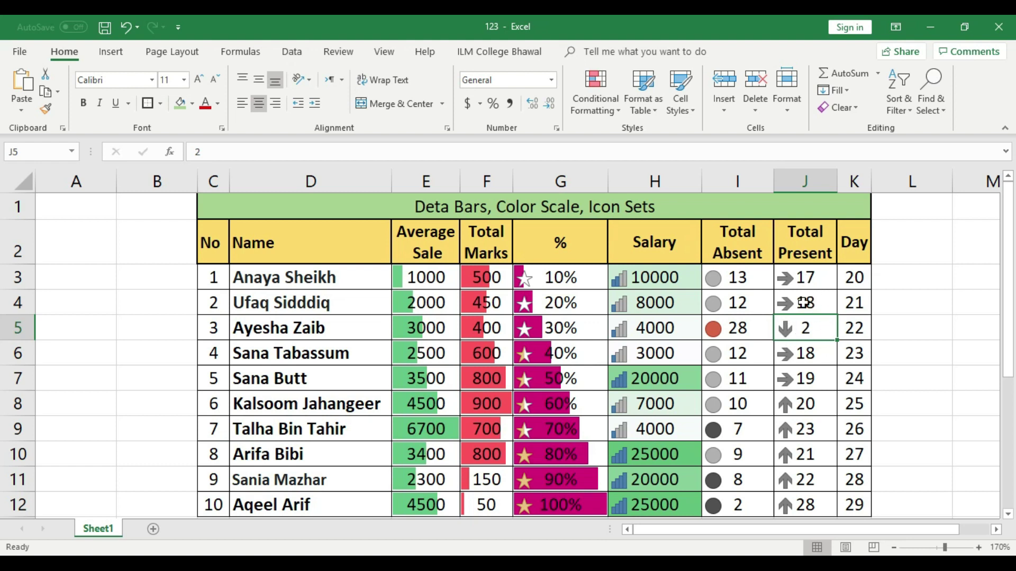
pyautogui.click(797, 413)
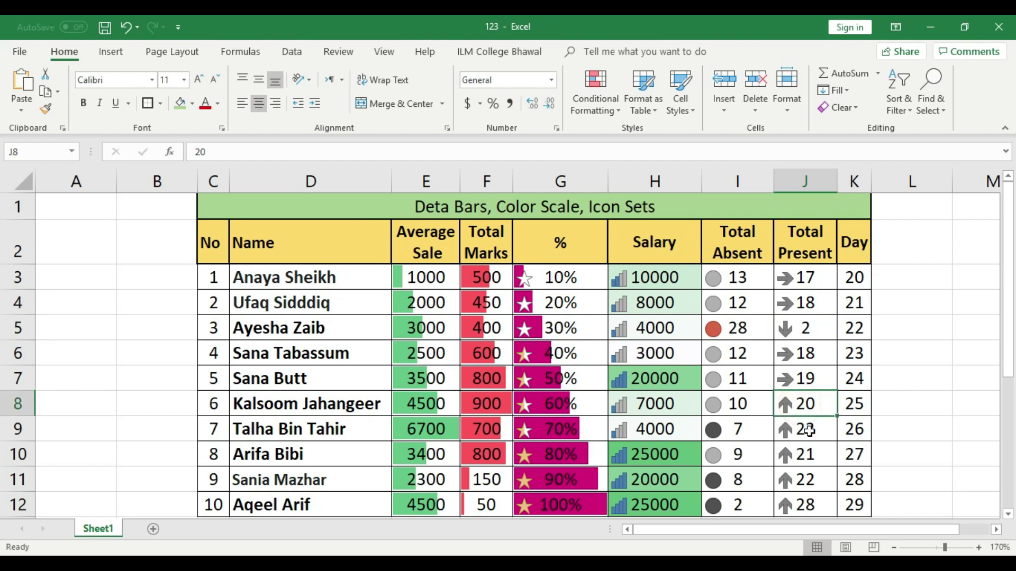
pyautogui.click(804, 426)
pyautogui.click(810, 456)
pyautogui.click(809, 479)
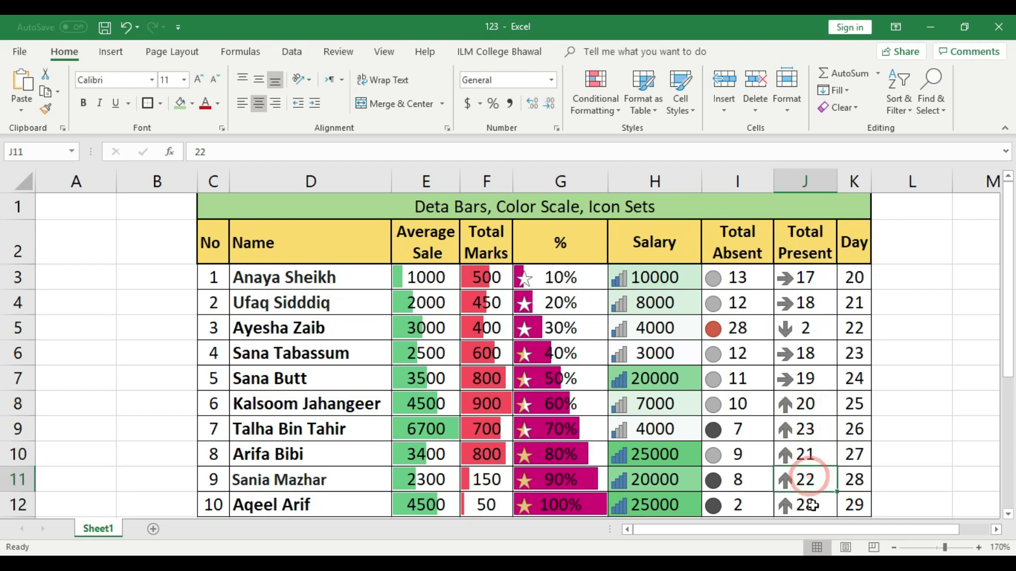
pyautogui.click(811, 503)
pyautogui.moveTo(801, 276); pyautogui.dragTo(804, 496)
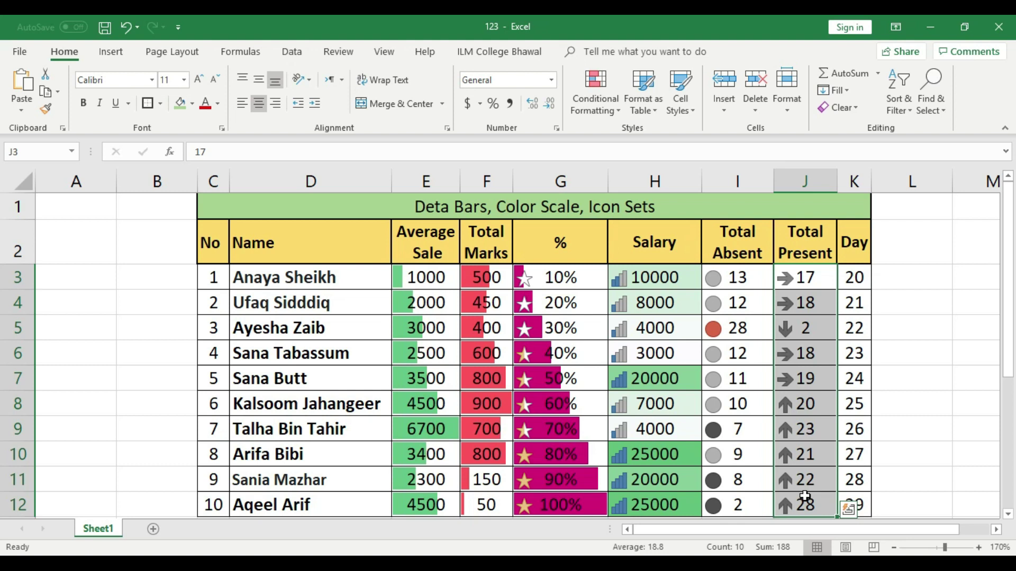
# Step: Apply the 3 Traffic Lights (Unrimmed) icon set to the Day values in K3:K12 and widen column K to fit icons and numbers
pyautogui.moveTo(858, 279); pyautogui.dragTo(861, 504)
pyautogui.click(610, 89)
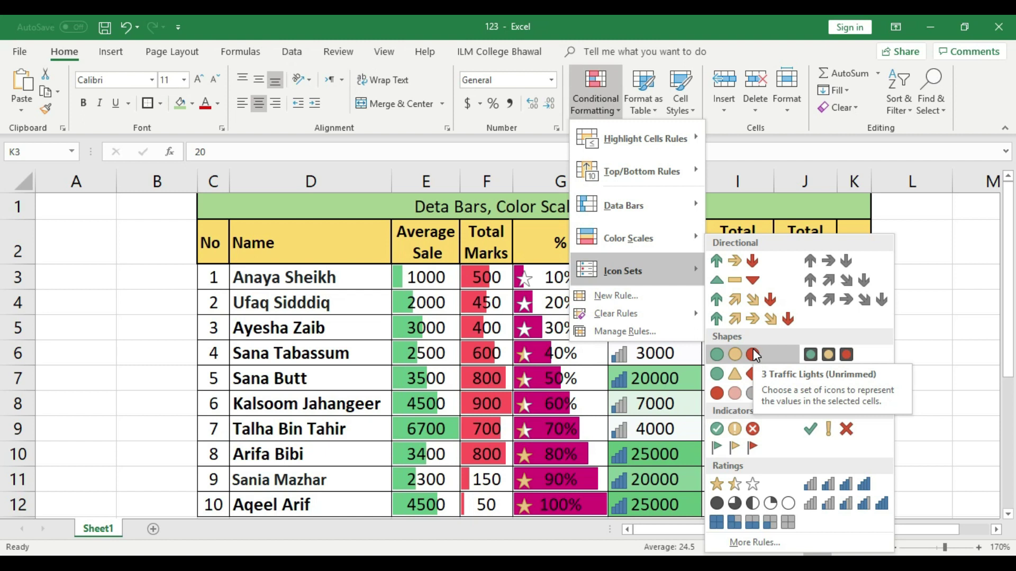
pyautogui.click(753, 354)
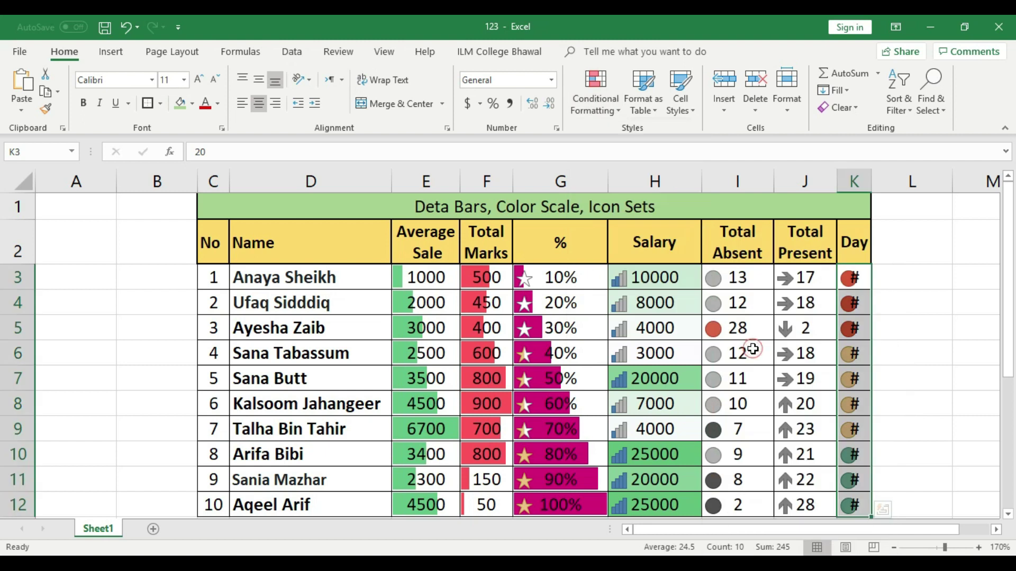
pyautogui.click(910, 352)
pyautogui.moveTo(865, 180); pyautogui.dragTo(898, 180)
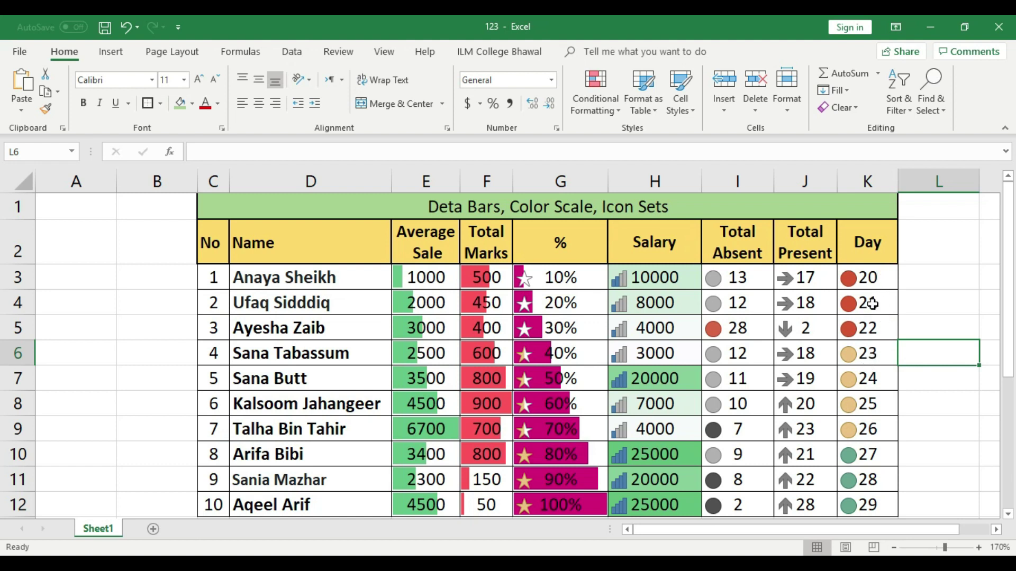
# Step: Examine which Day values in K3:K12 get the red, yellow and green traffic light icons
pyautogui.click(869, 274)
pyautogui.click(871, 322)
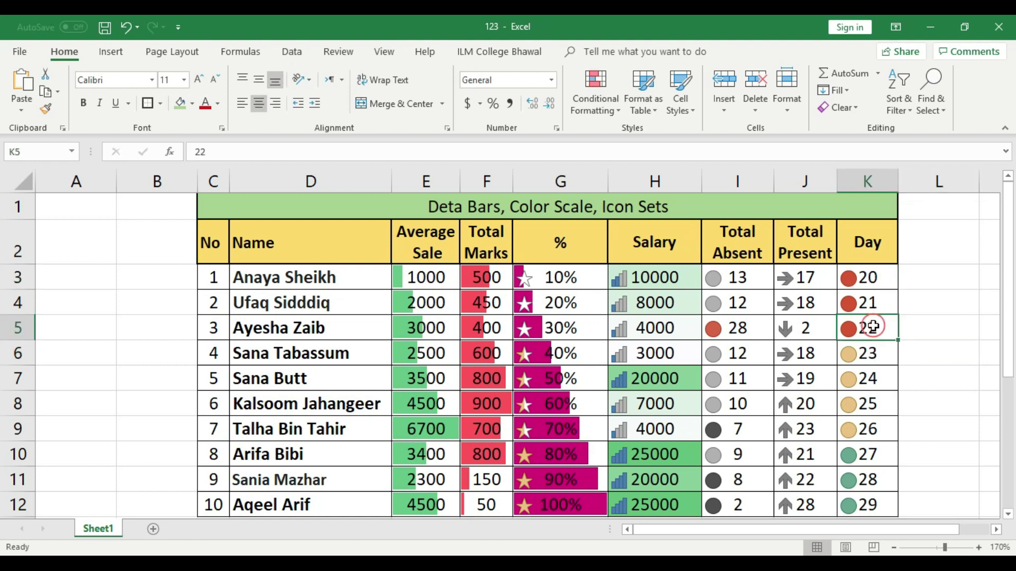
pyautogui.click(879, 357)
pyautogui.click(870, 429)
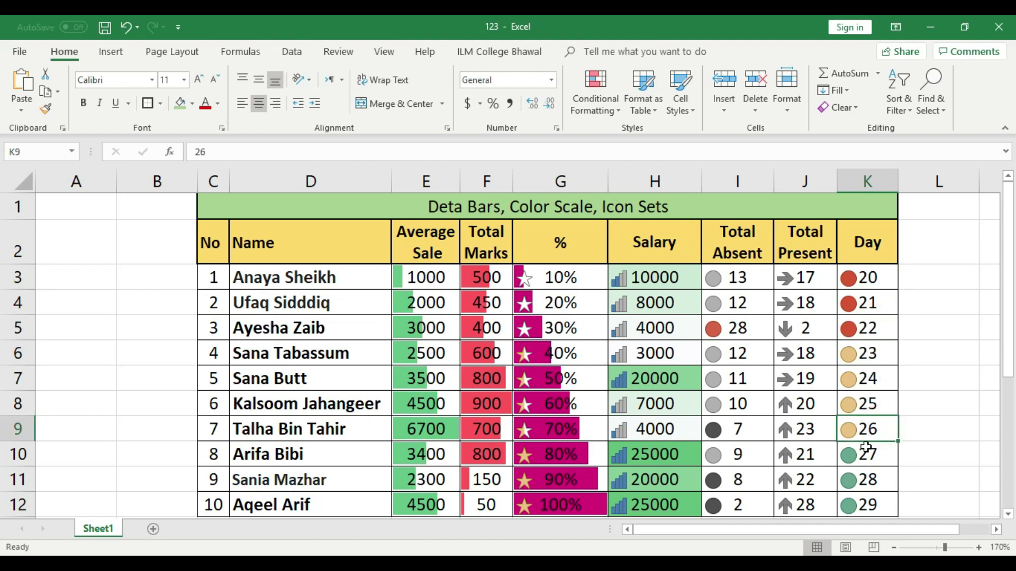
pyautogui.click(866, 454)
pyautogui.scroll(-1, 867, 454)
pyautogui.click(873, 408)
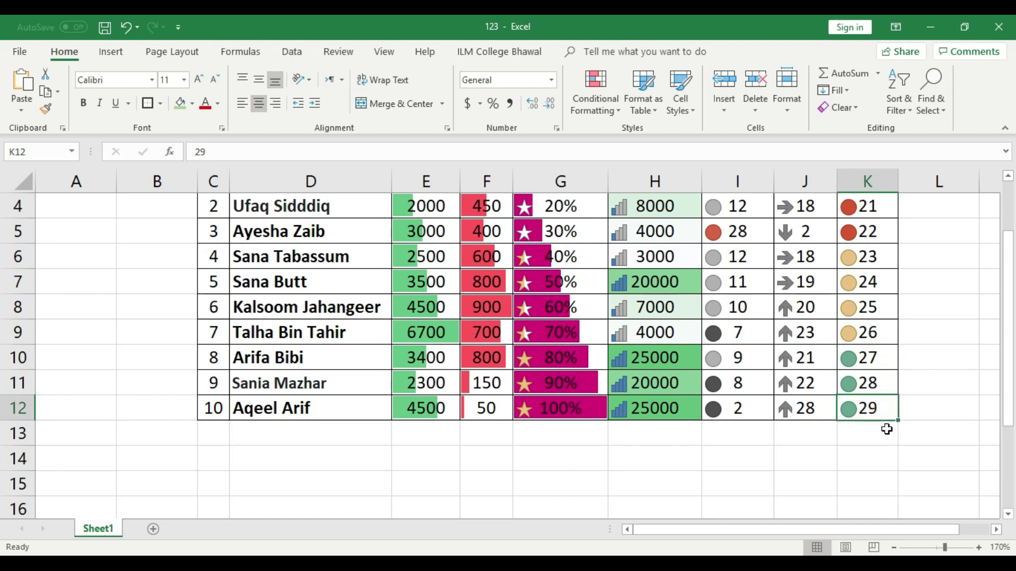
pyautogui.scroll(1, 887, 429)
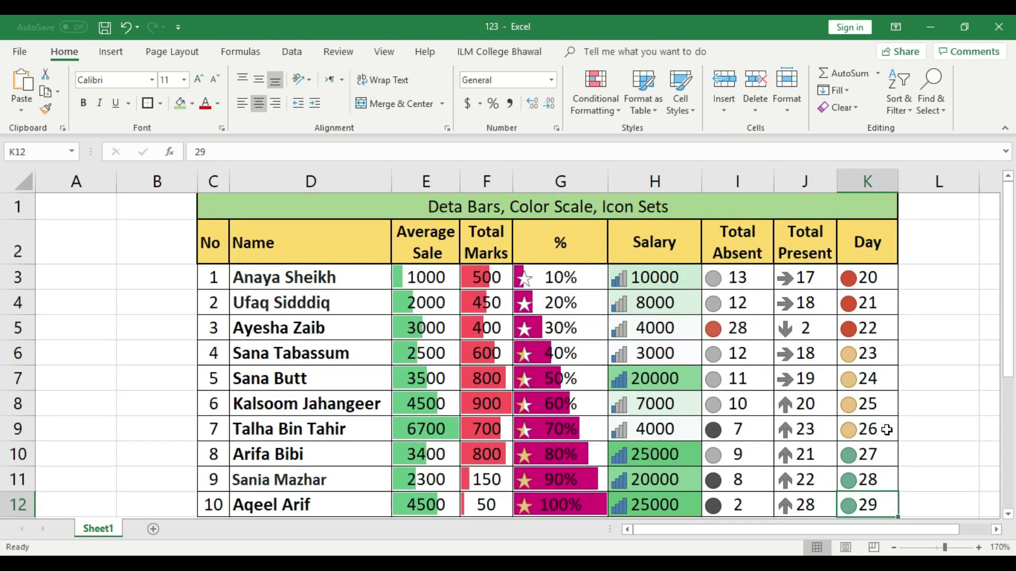
# Step: Review the data bars and icons applied to the Average Sale, percentage and Total Absent columns
pyautogui.moveTo(425, 280); pyautogui.dragTo(426, 454)
pyautogui.click(535, 372)
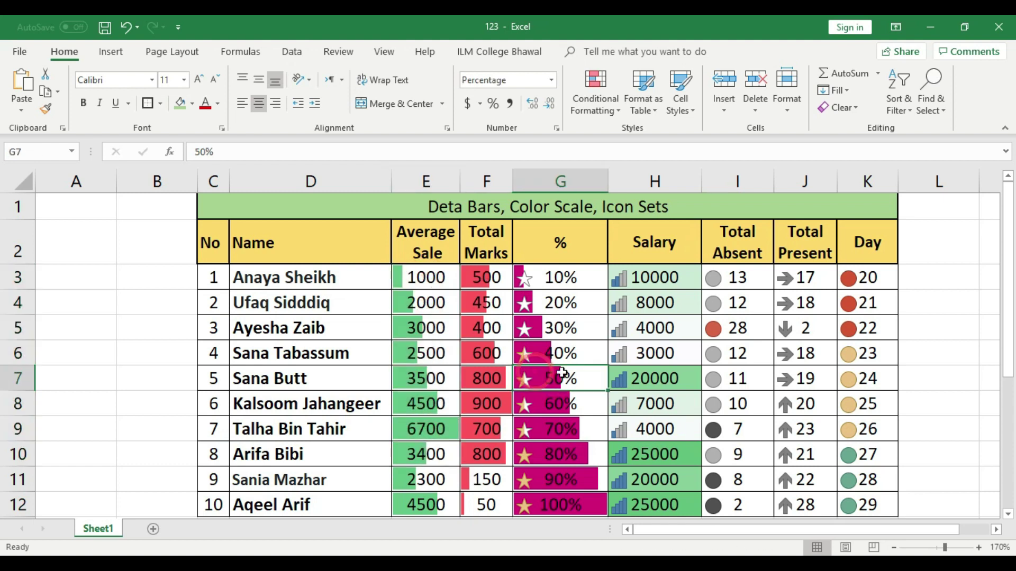
pyautogui.click(721, 277)
pyautogui.click(751, 327)
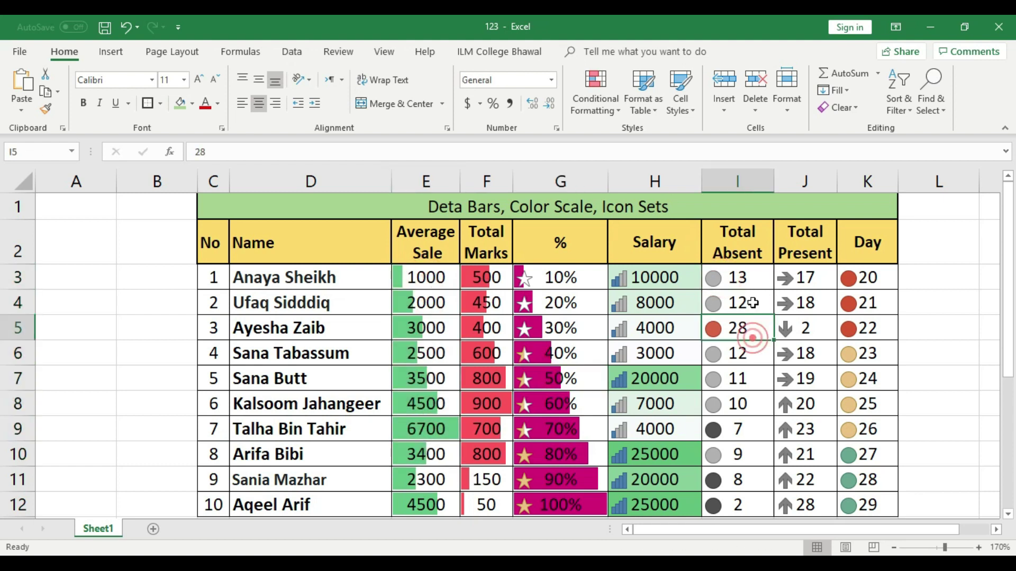
pyautogui.scroll(-1, 751, 307)
pyautogui.scroll(1, 751, 306)
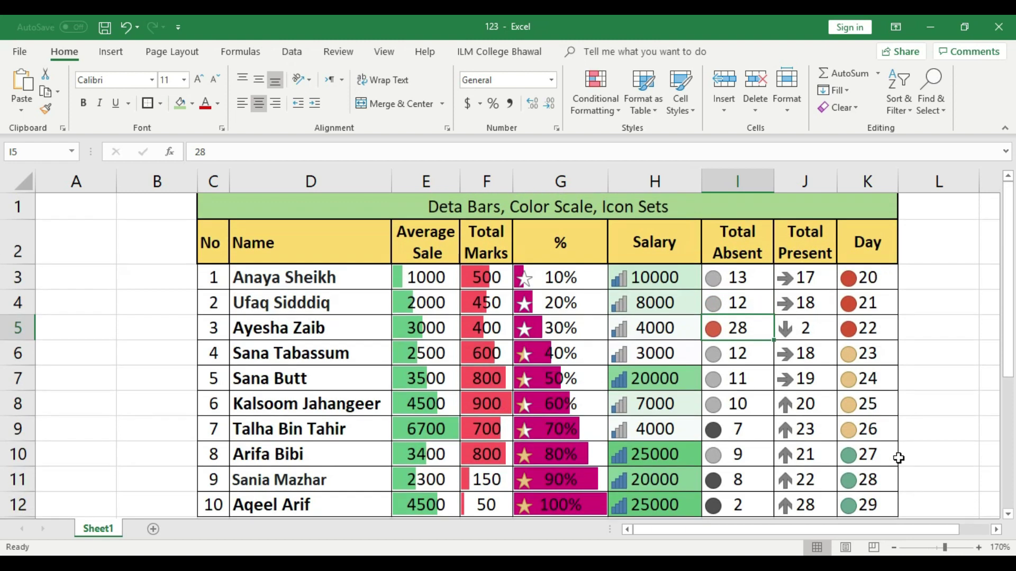
# Step: Change the Day values in K3:K12 to the Indicators icon set with circled check mark, exclamation mark and cross
pyautogui.moveTo(876, 278); pyautogui.dragTo(871, 505)
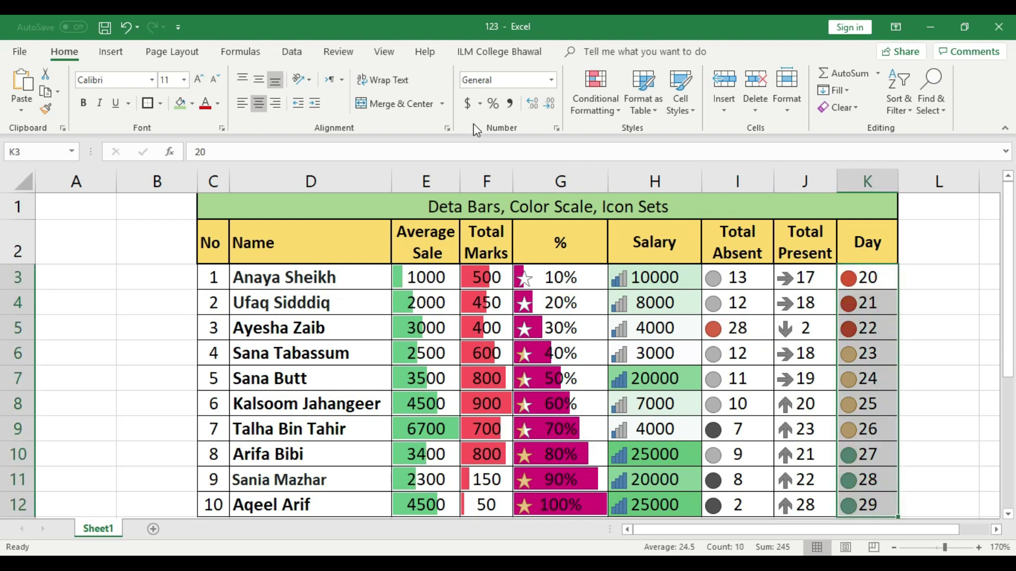
pyautogui.click(643, 97)
pyautogui.click(596, 100)
pyautogui.click(596, 101)
pyautogui.moveTo(633, 201)
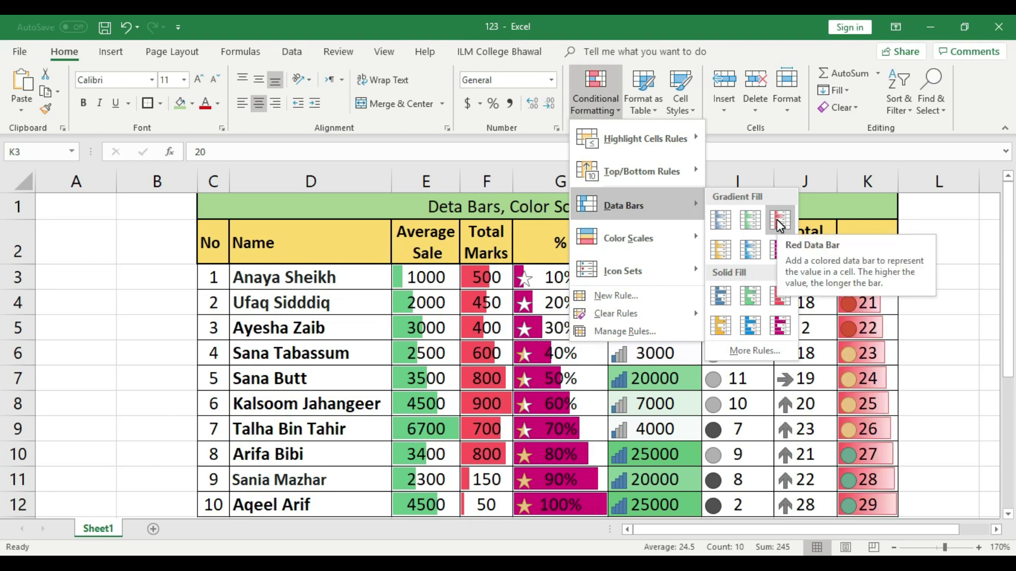
pyautogui.moveTo(672, 238)
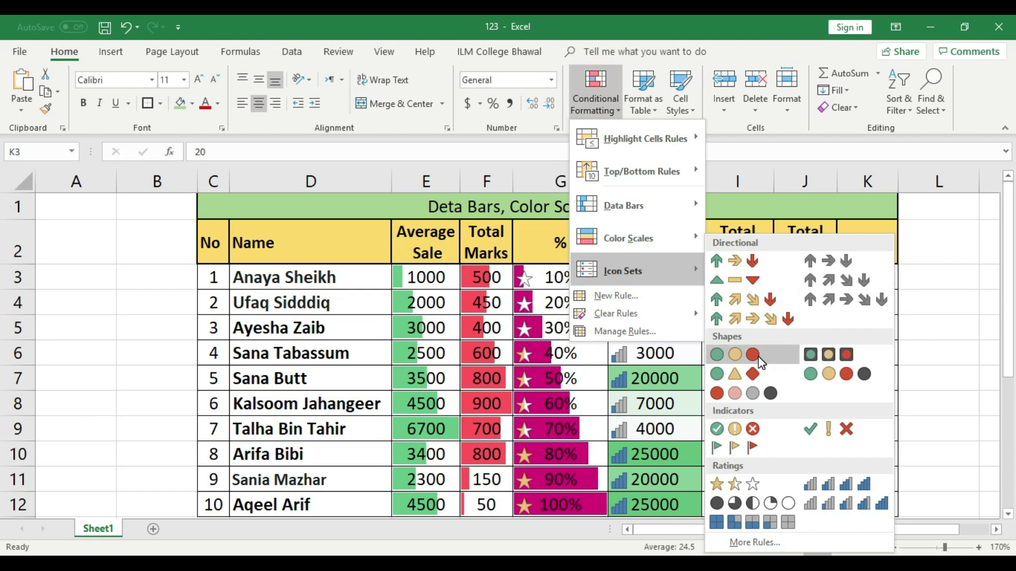
pyautogui.click(741, 430)
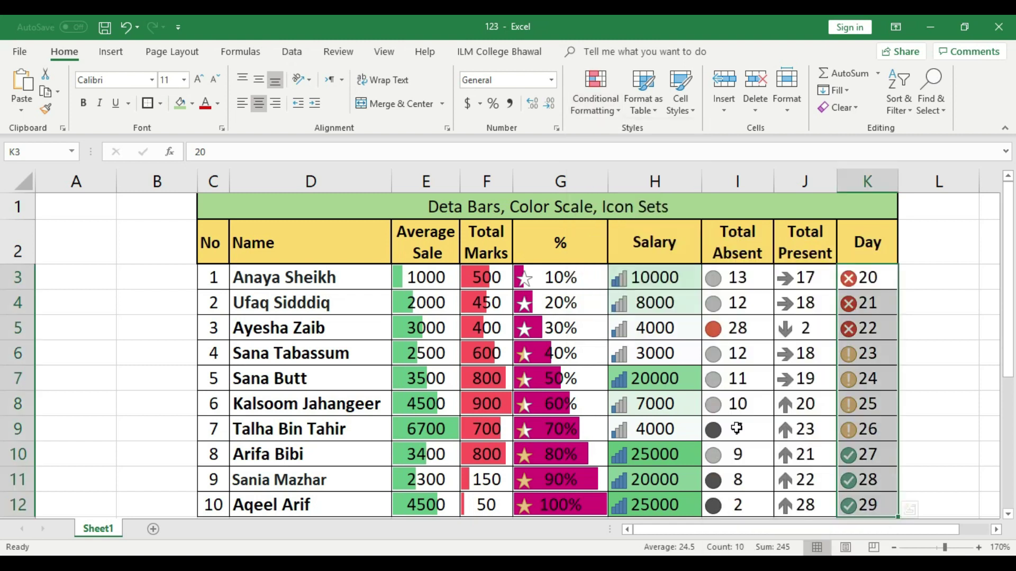
pyautogui.click(952, 352)
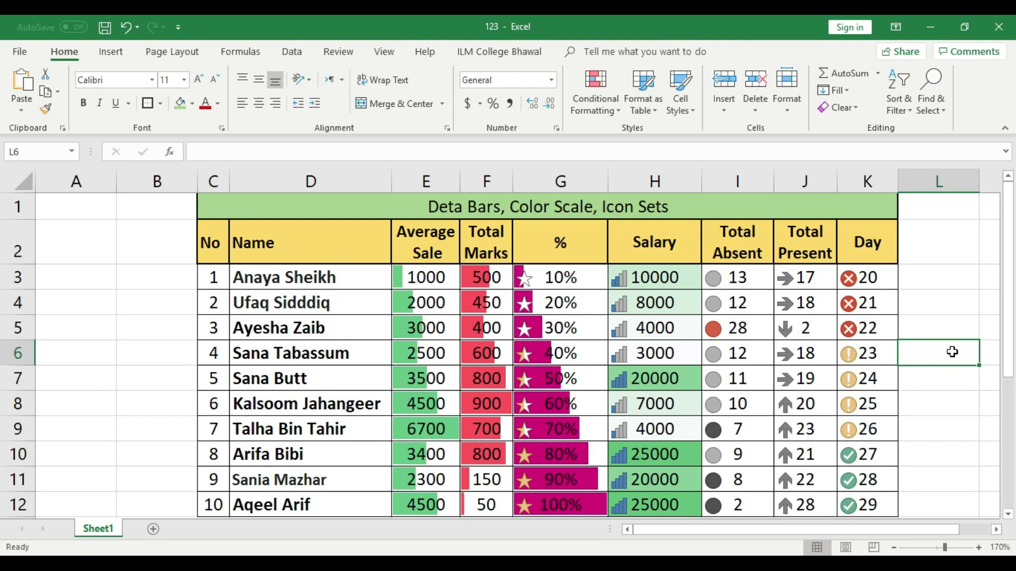
pyautogui.moveTo(419, 275); pyautogui.dragTo(467, 505)
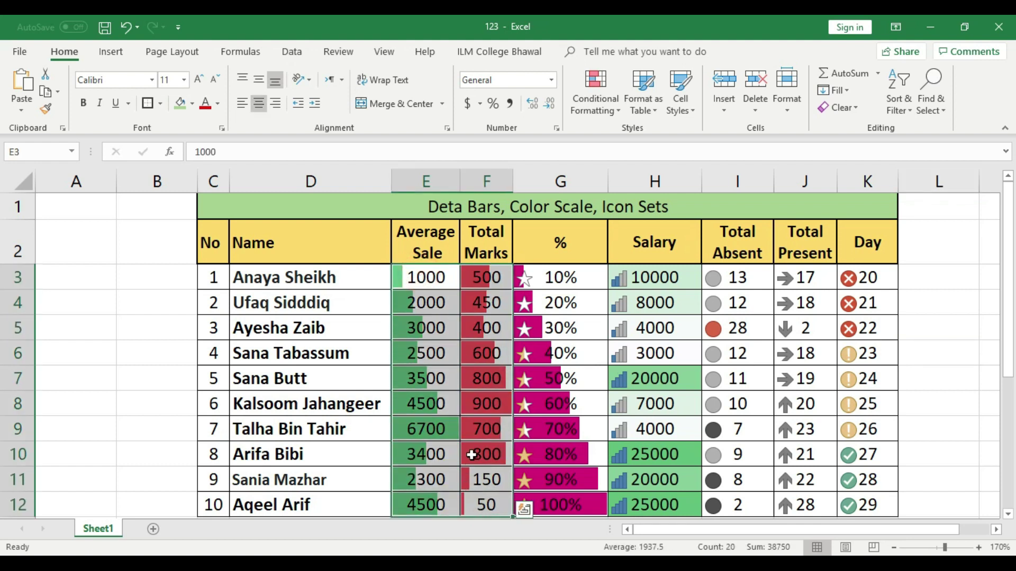
pyautogui.click(471, 455)
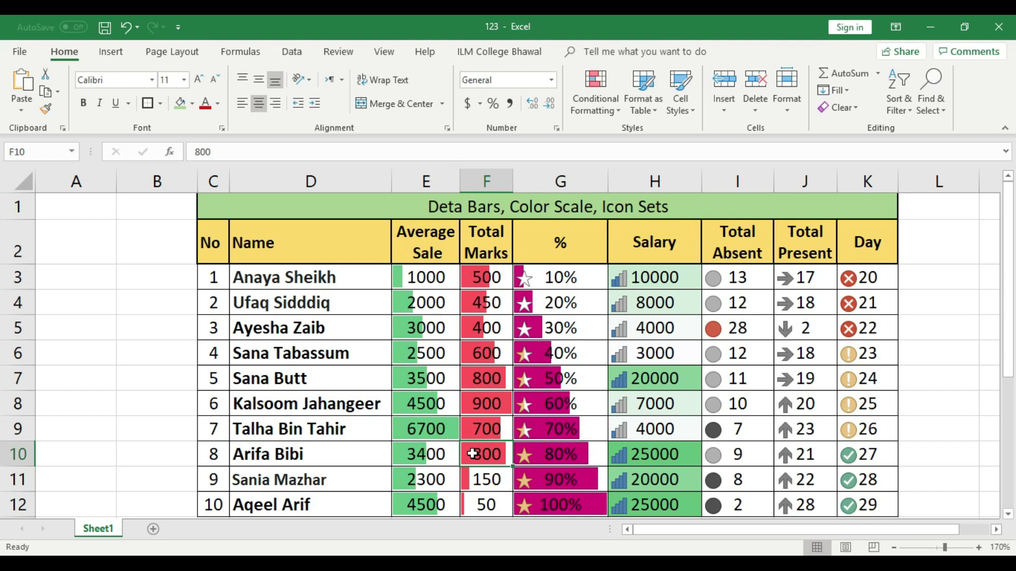
pyautogui.click(922, 26)
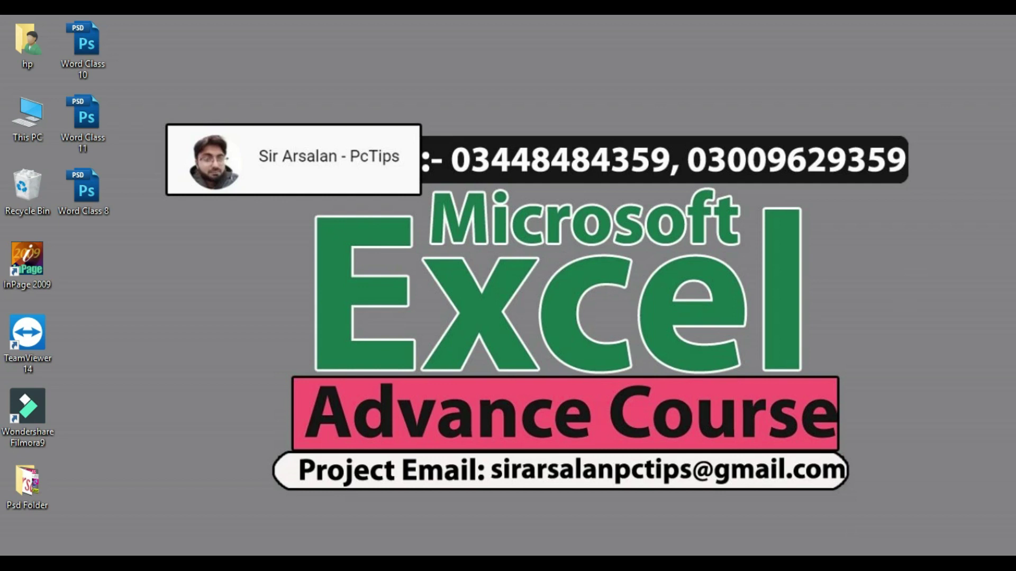
pyautogui.click(839, 564)
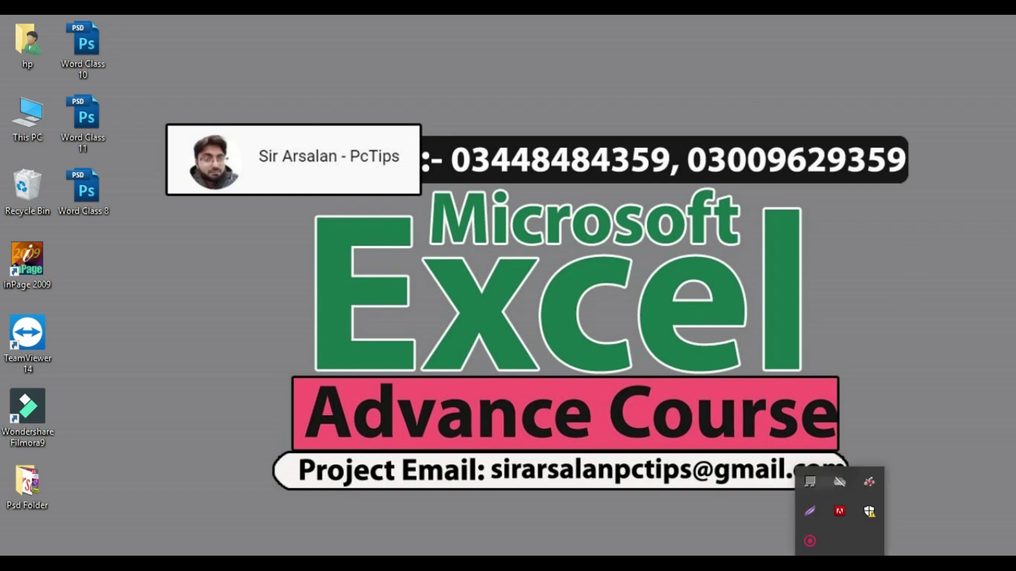